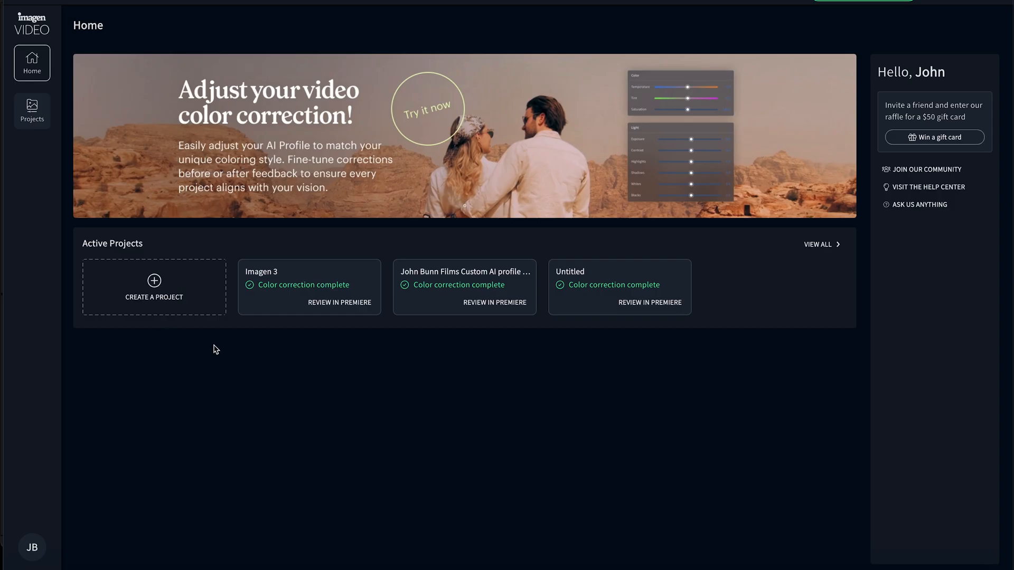
# Start a new colour correction project from the Home page's Create a Project button
pyautogui.click(155, 283)
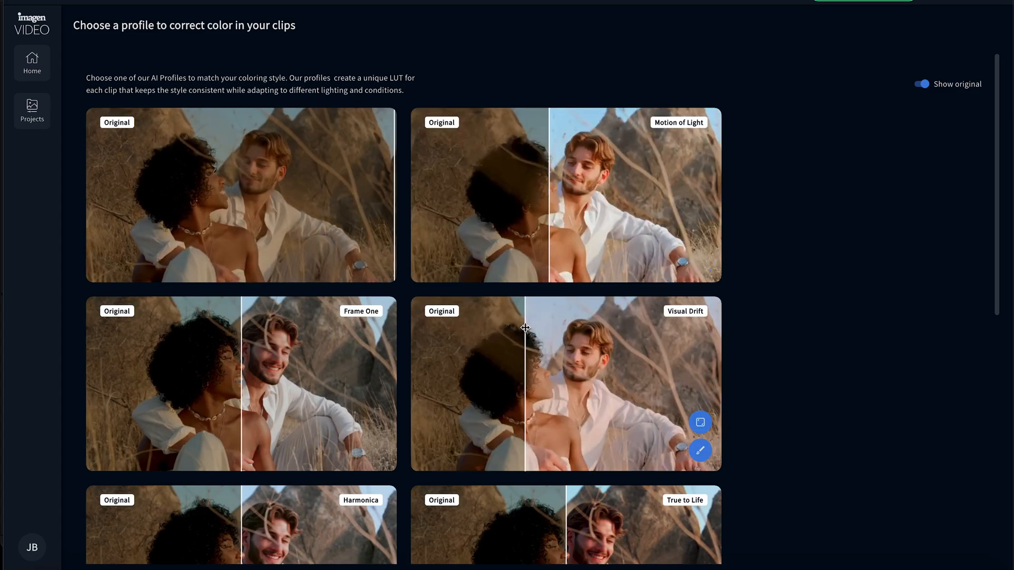
pyautogui.scroll(-3, 503, 340)
pyautogui.scroll(-2, 503, 318)
pyautogui.scroll(-2, 475, 321)
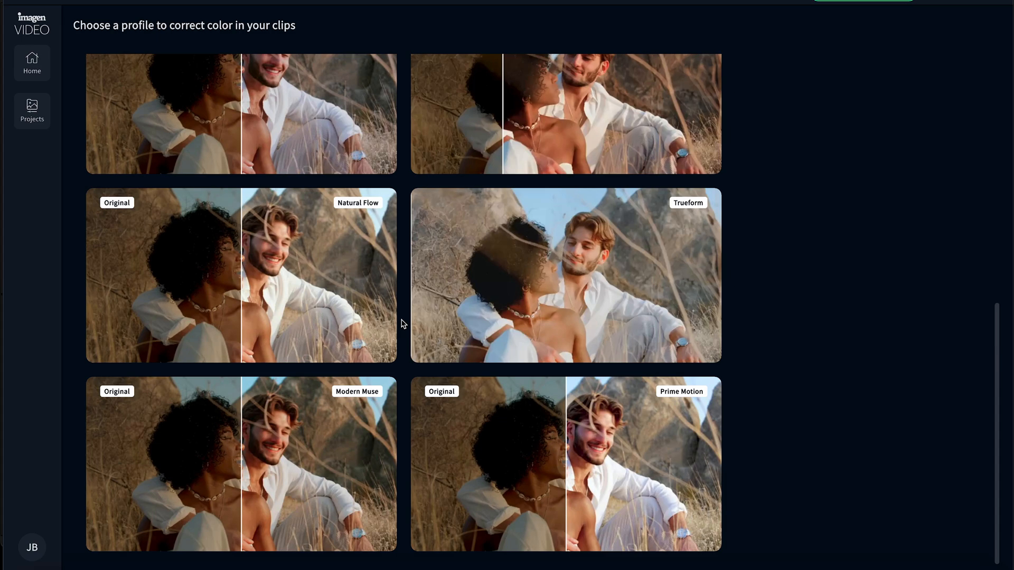
pyautogui.scroll(1, 402, 324)
pyautogui.scroll(1, 402, 324)
pyautogui.scroll(1, 401, 301)
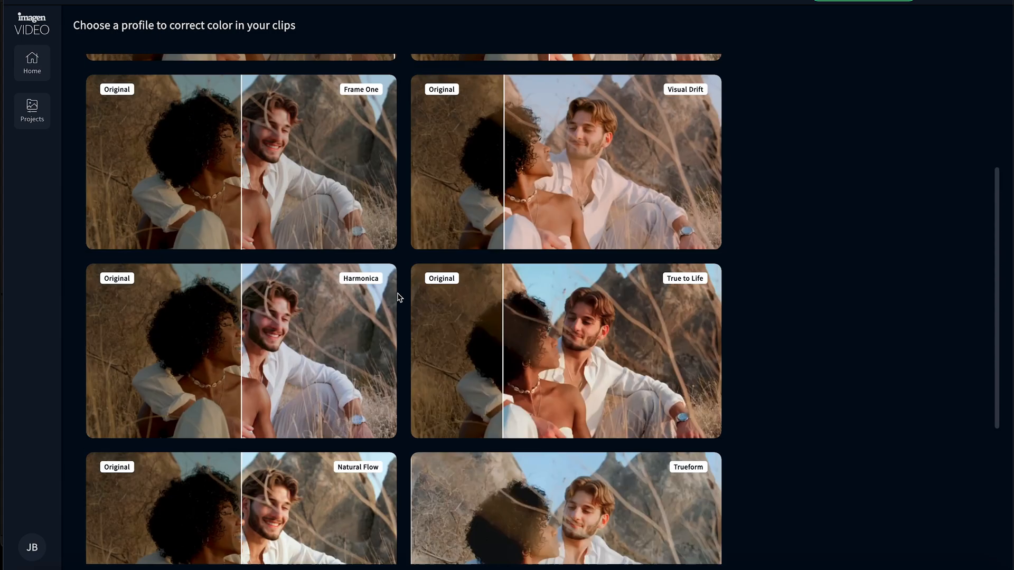
pyautogui.scroll(2, 398, 293)
pyautogui.scroll(-2, 407, 274)
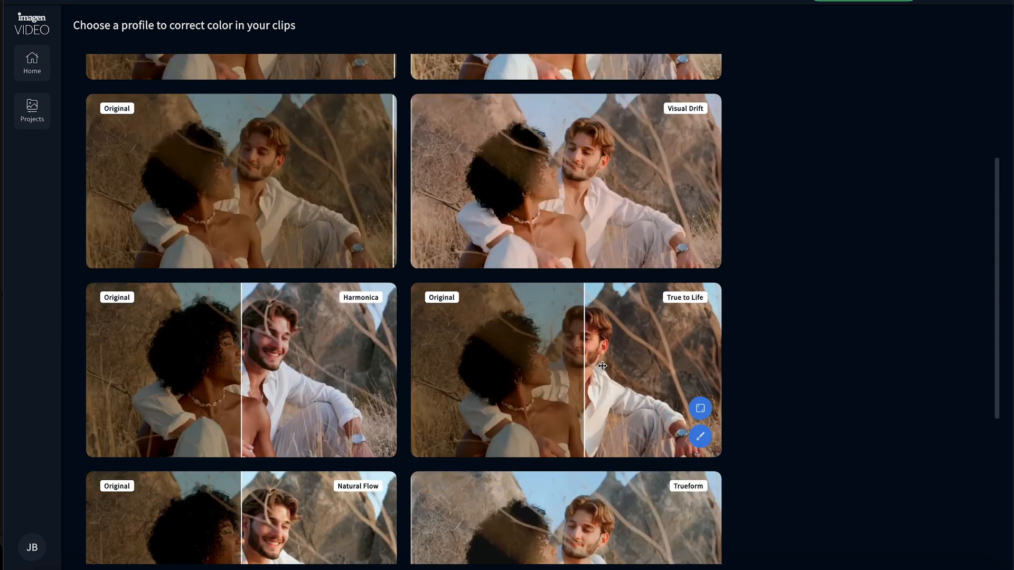
pyautogui.scroll(-1, 508, 357)
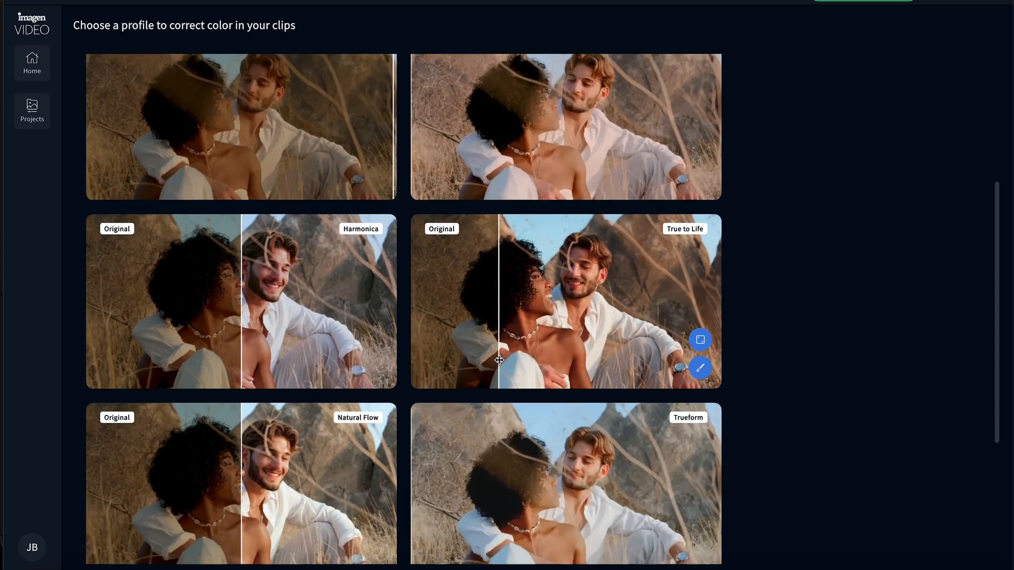
pyautogui.scroll(-2, 555, 373)
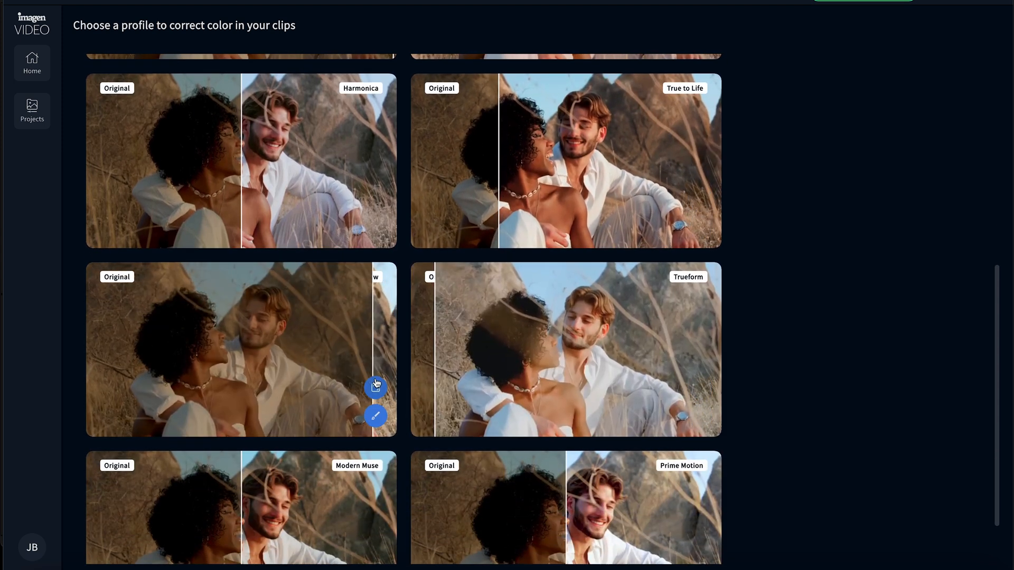
pyautogui.scroll(4, 254, 301)
pyautogui.scroll(2, 312, 175)
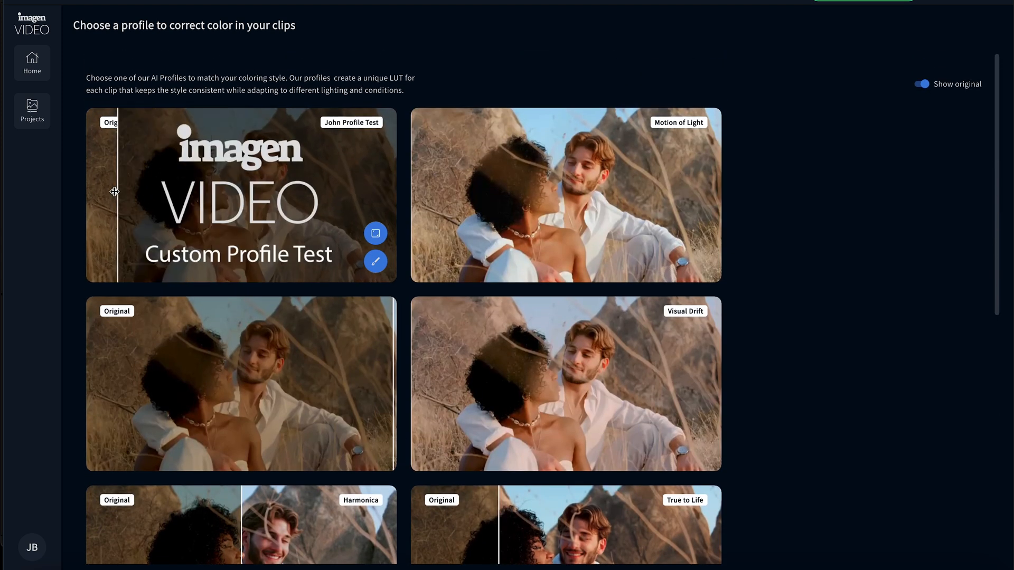
pyautogui.moveTo(313, 205)
pyautogui.mouseDown()
pyautogui.moveTo(136, 199)
pyautogui.moveTo(298, 199)
pyautogui.moveTo(164, 198)
pyautogui.moveTo(252, 196)
pyautogui.mouseUp()
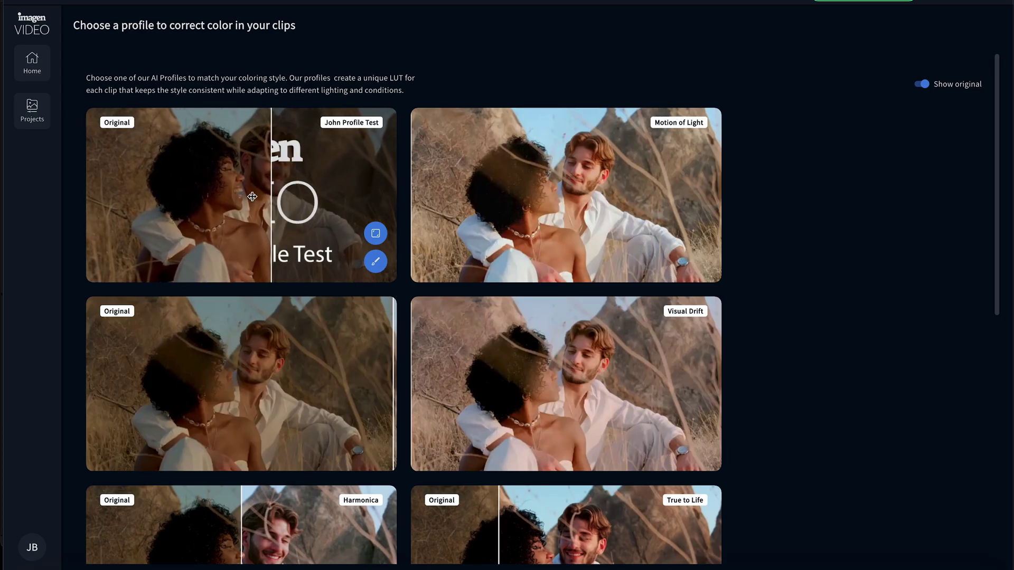
# Choose the John Profile Test profile and pick Imagen 3.prproj from My Premiere Projects
pyautogui.click(376, 262)
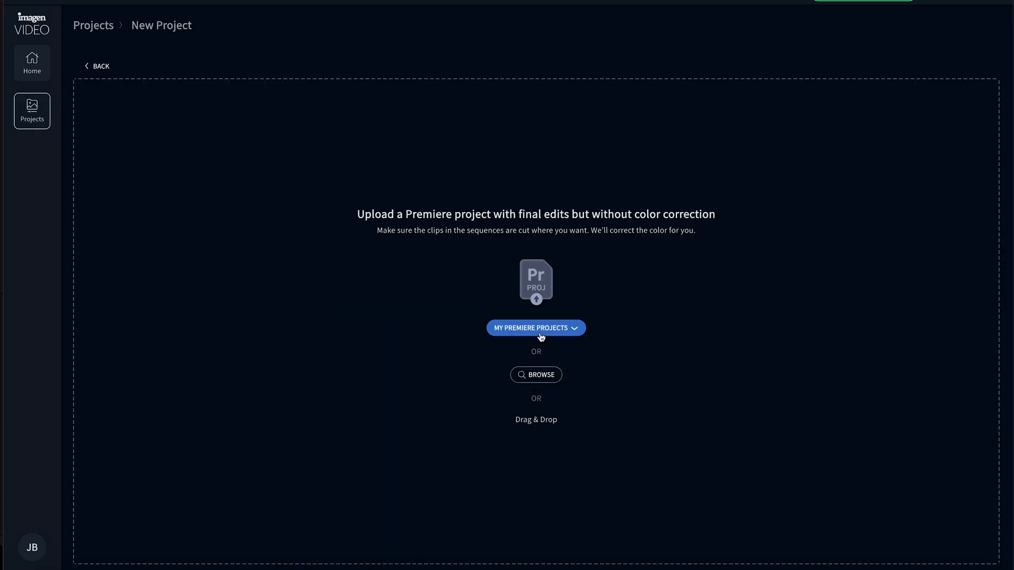
pyautogui.click(566, 332)
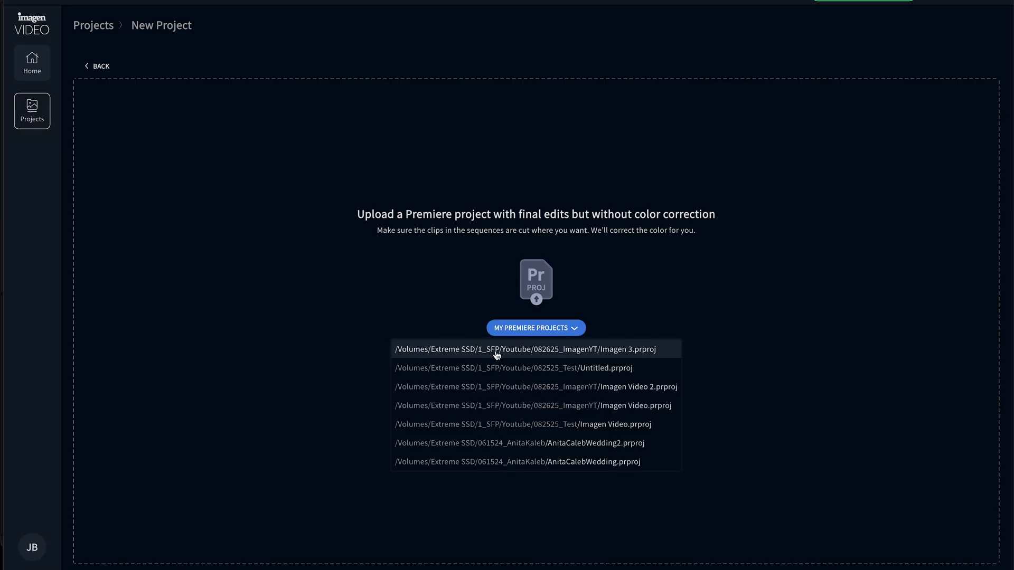
pyautogui.click(625, 355)
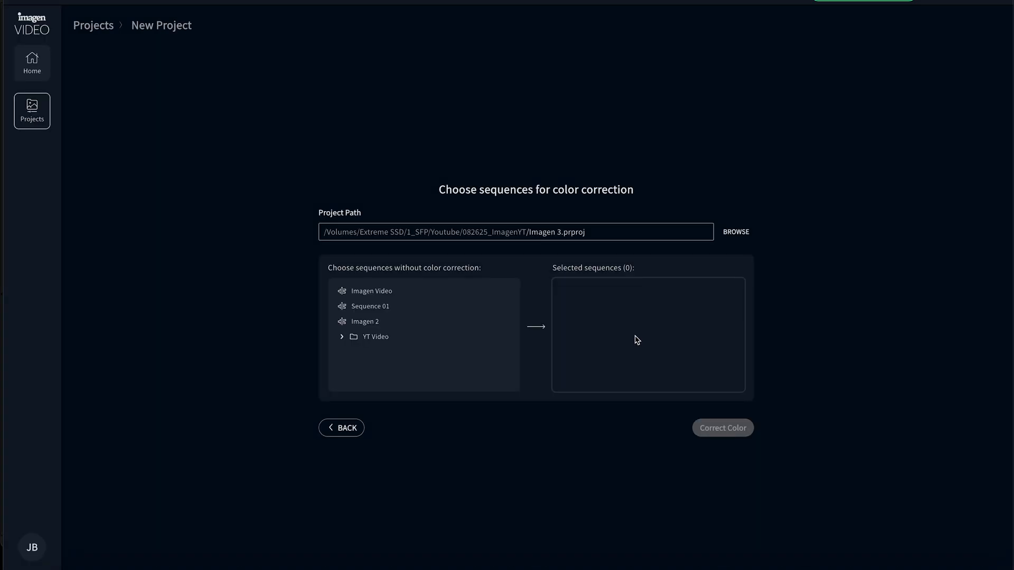
# Add sequence Imagen 2, start Correct Color, and check the upload progress in Media Encoder
pyautogui.click(382, 325)
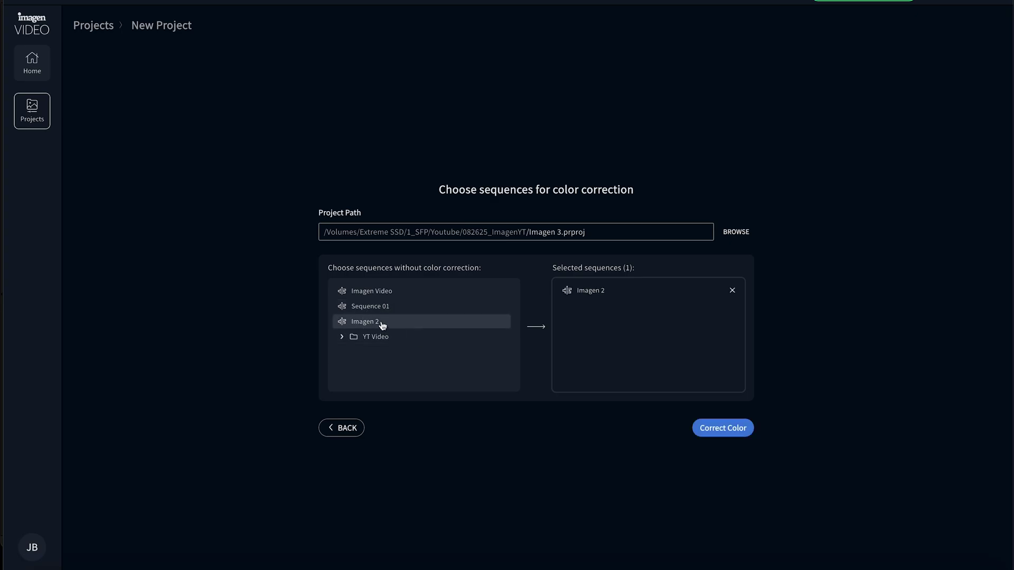
pyautogui.click(722, 428)
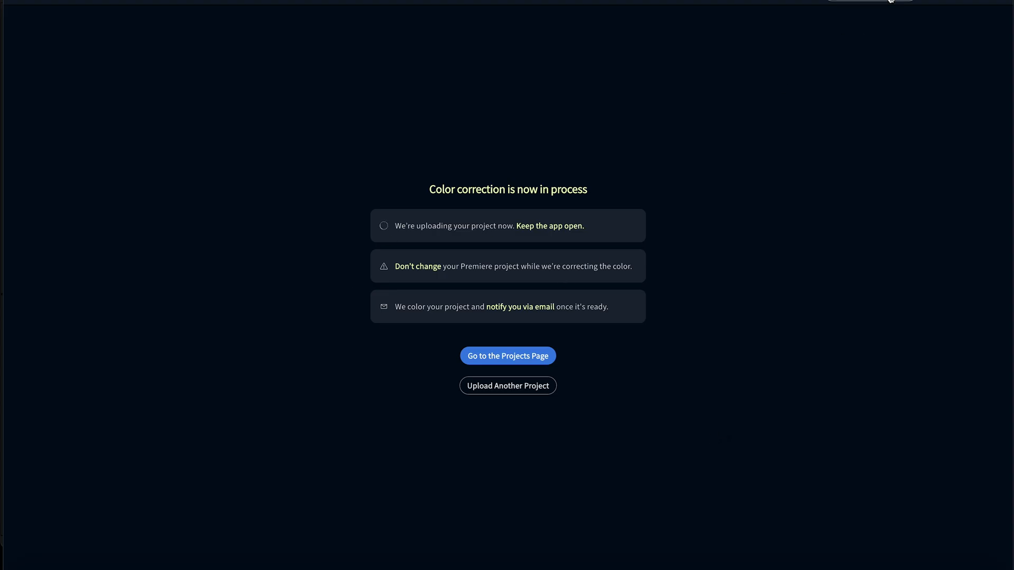
pyautogui.click(890, 1)
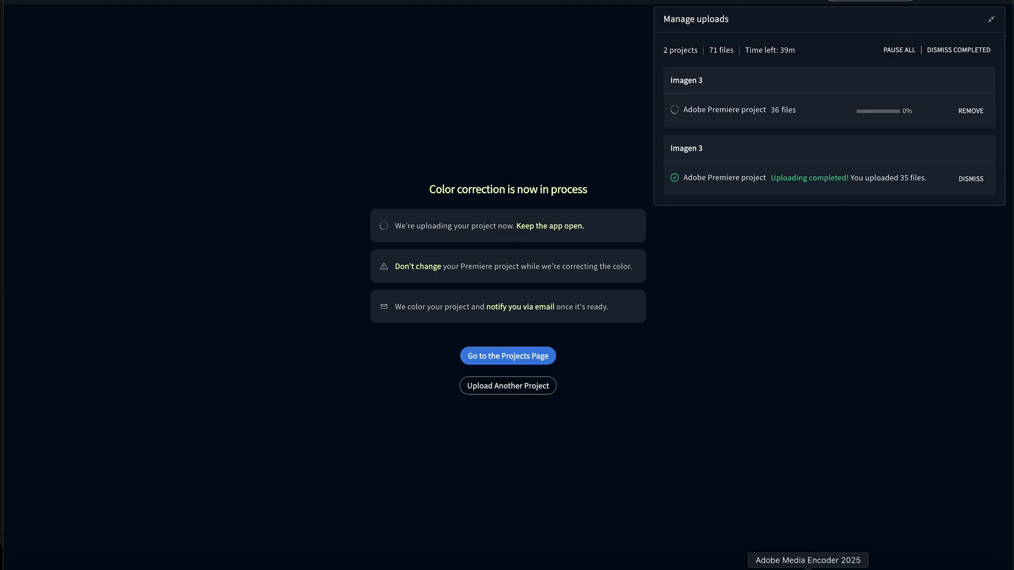
pyautogui.click(808, 569)
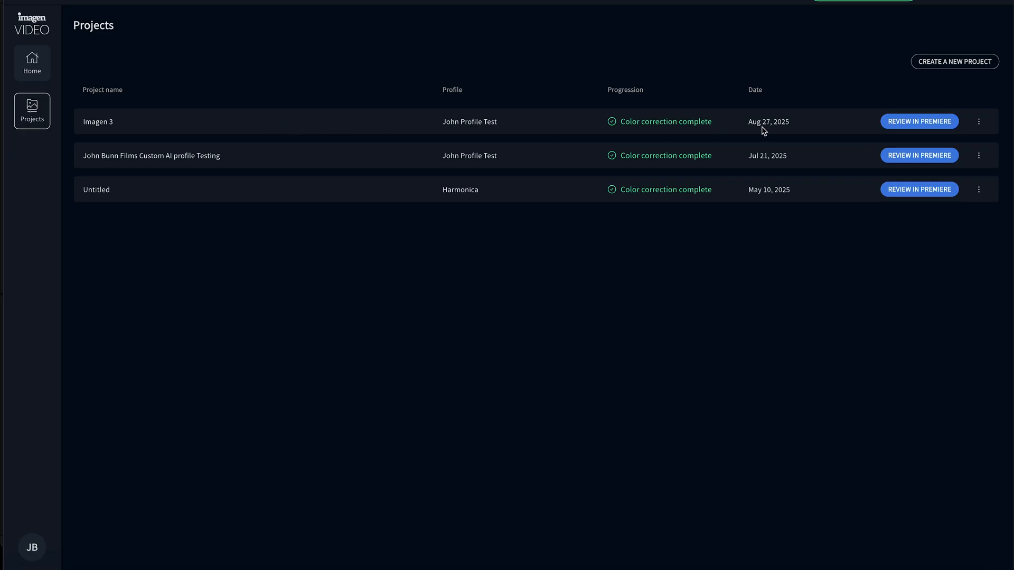
# Review Imagen 3 in Premiere as a new project and scrub through the corrected sequence
pyautogui.click(918, 123)
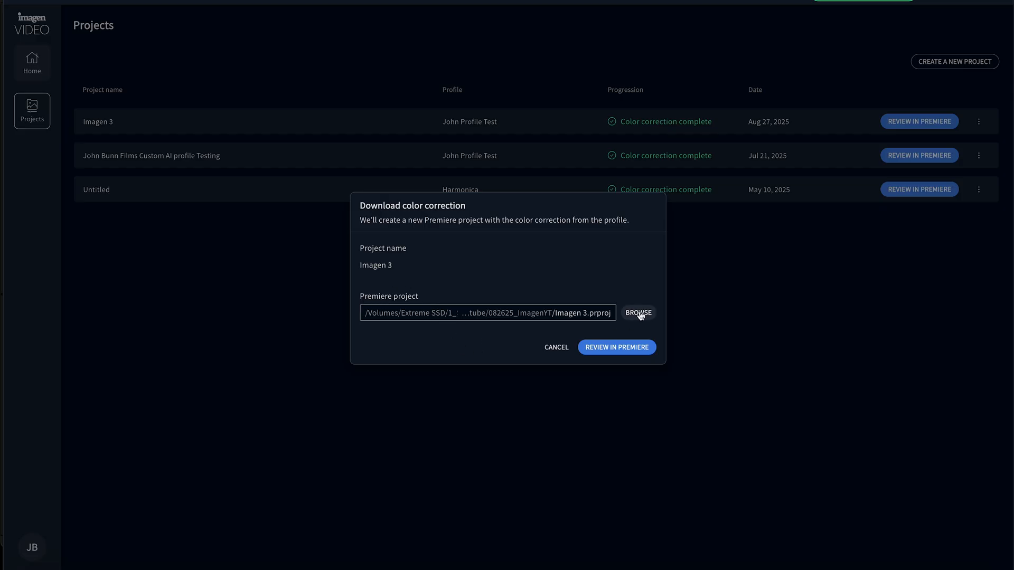
pyautogui.click(617, 349)
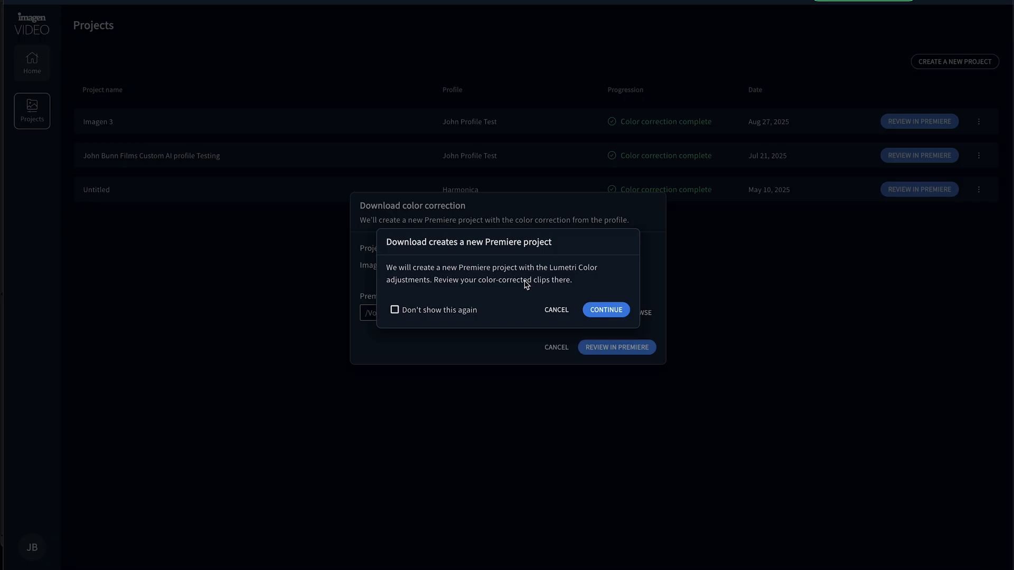
pyautogui.click(606, 309)
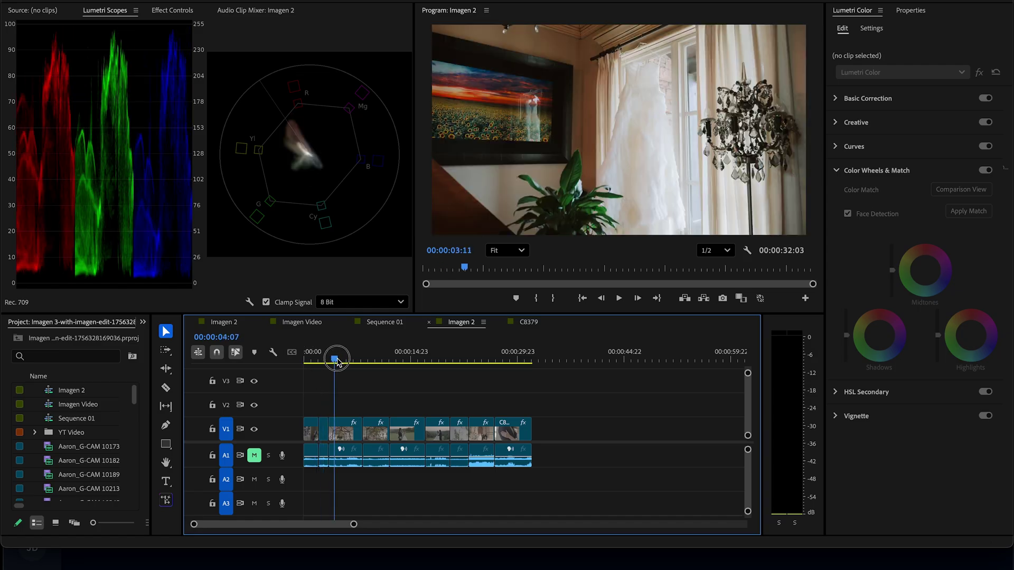
pyautogui.moveTo(335, 356)
pyautogui.mouseDown()
pyautogui.moveTo(516, 374)
pyautogui.moveTo(308, 382)
pyautogui.mouseUp()
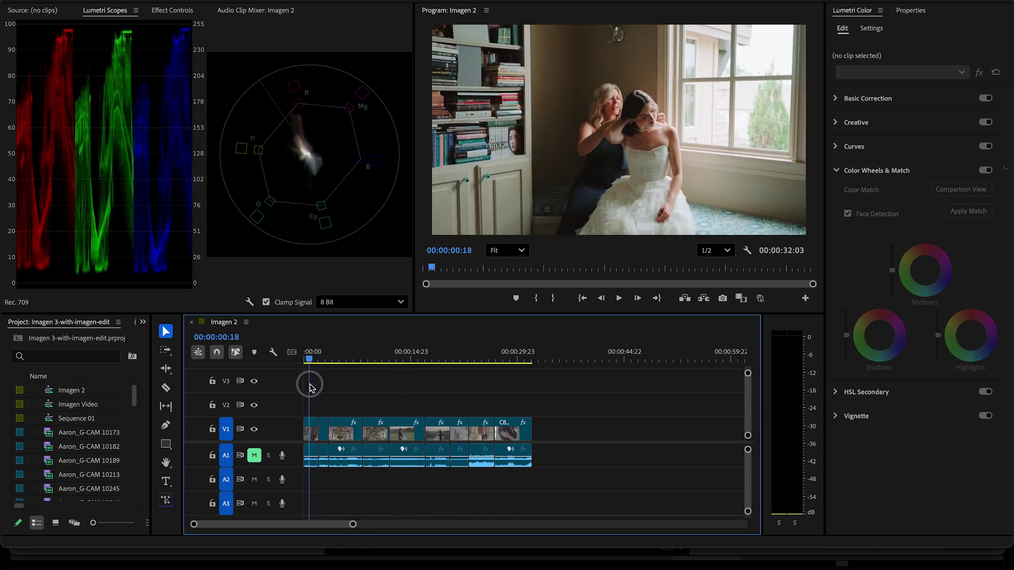
# Scrub the Imagen 2 timeline to the hall shot and back, then select the first V1 clip for Lumetri
pyautogui.press('=')
pyautogui.click(341, 359)
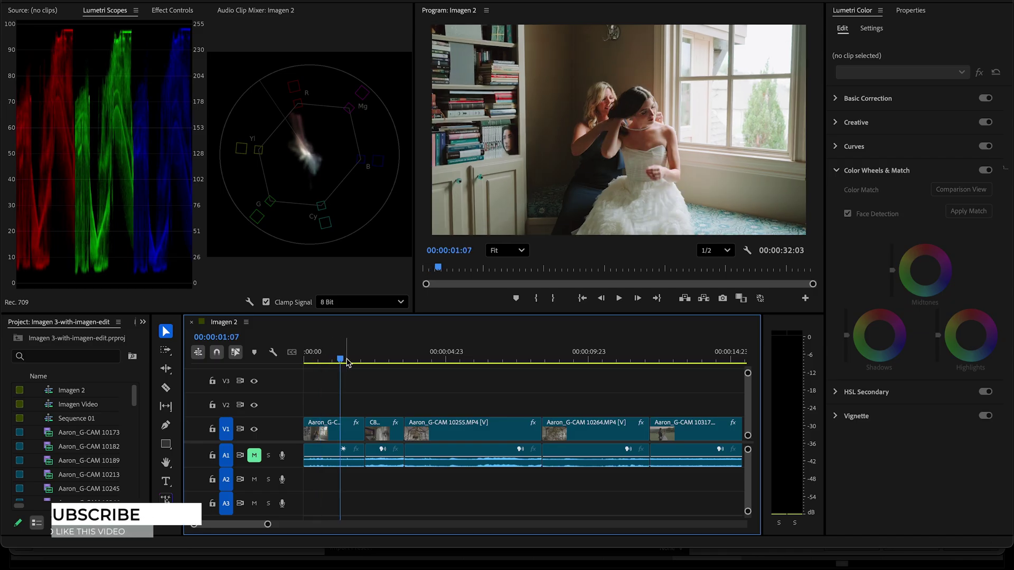
pyautogui.click(343, 362)
pyautogui.moveTo(343, 363); pyautogui.dragTo(582, 362)
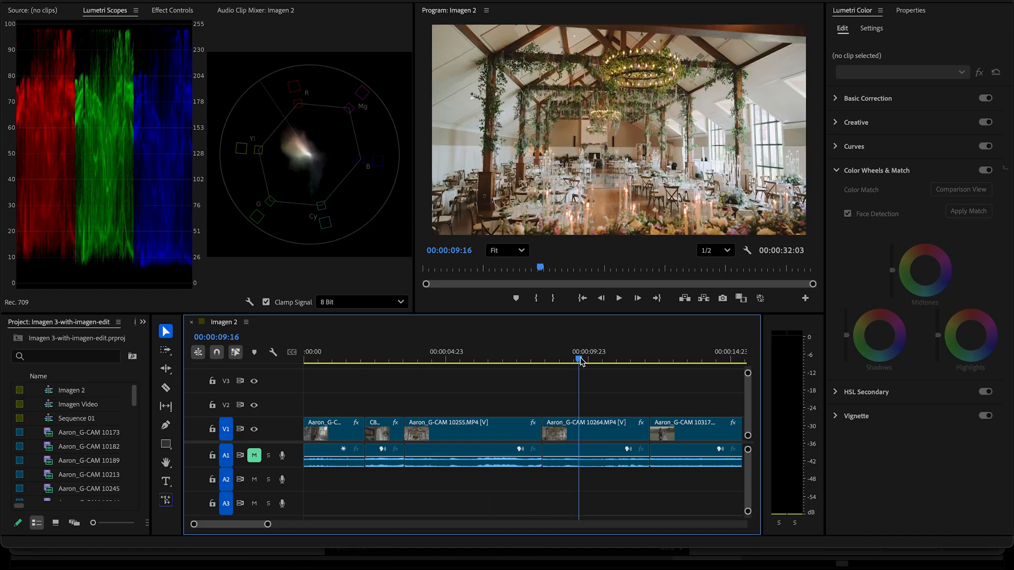
pyautogui.press('-')
pyautogui.click(311, 360)
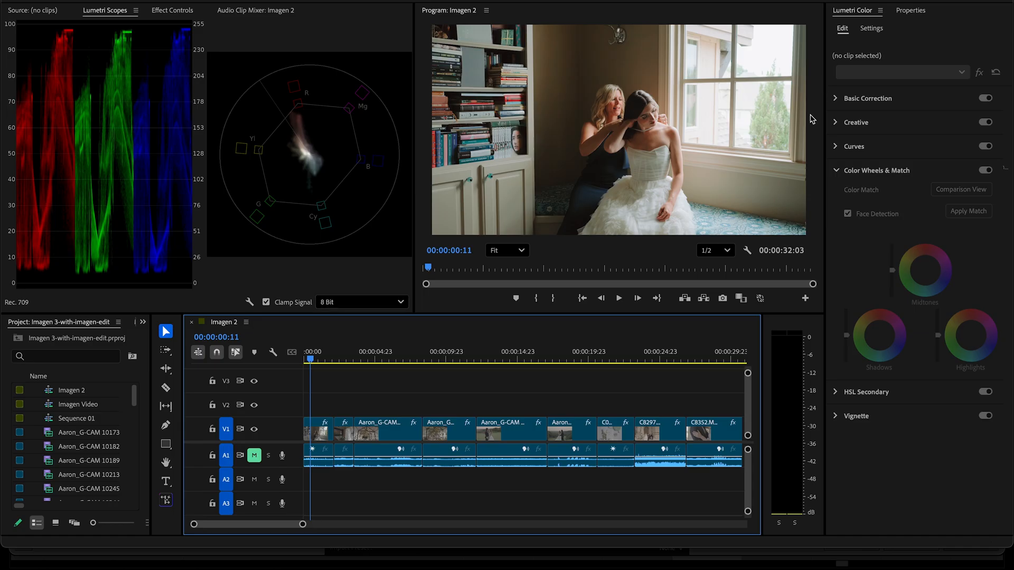
pyautogui.click(317, 460)
# Inspect the Lumetri settings of the first clip and the second clip C8273.MP4
pyautogui.press('Home')
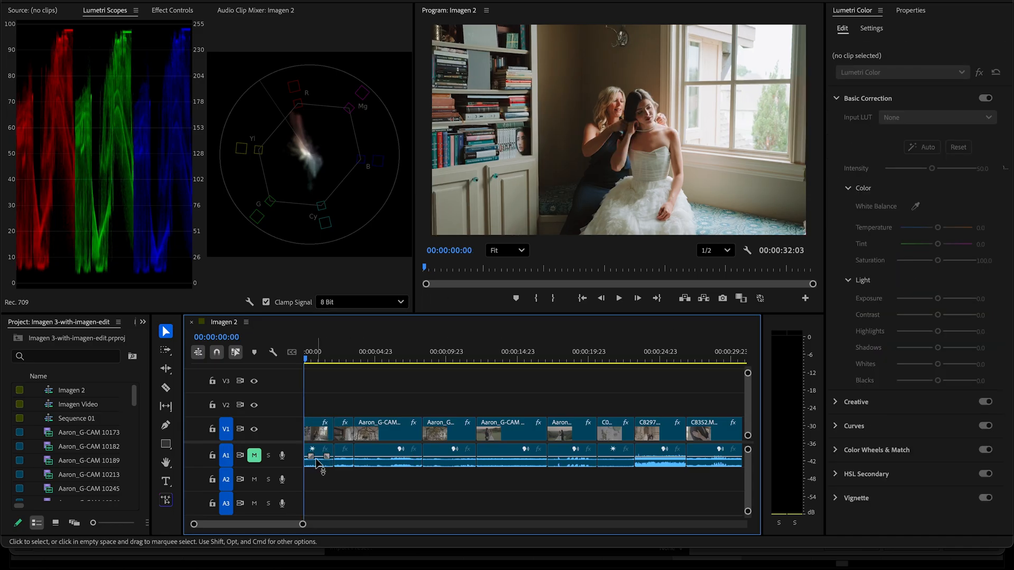
pyautogui.click(317, 461)
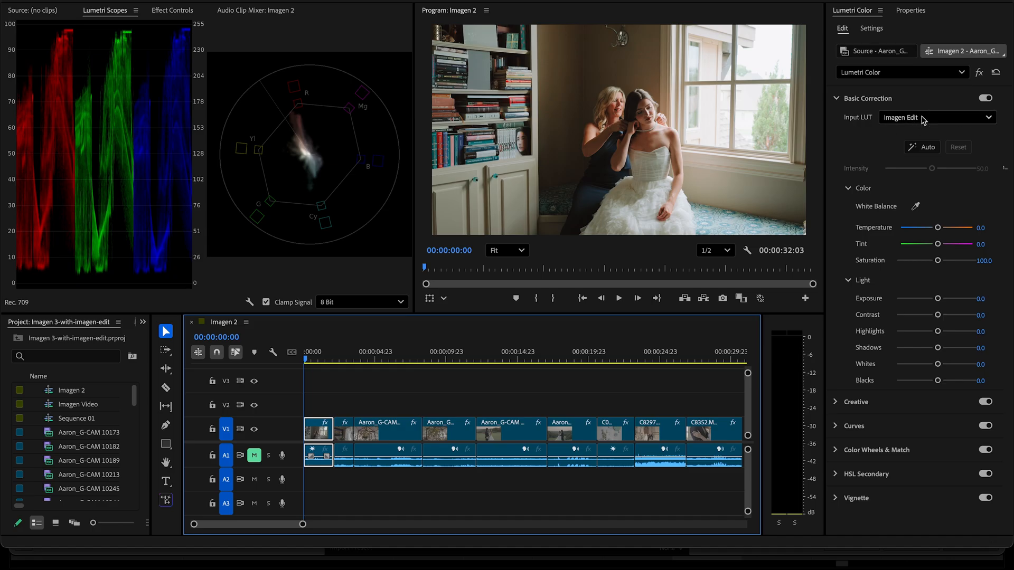
pyautogui.click(339, 358)
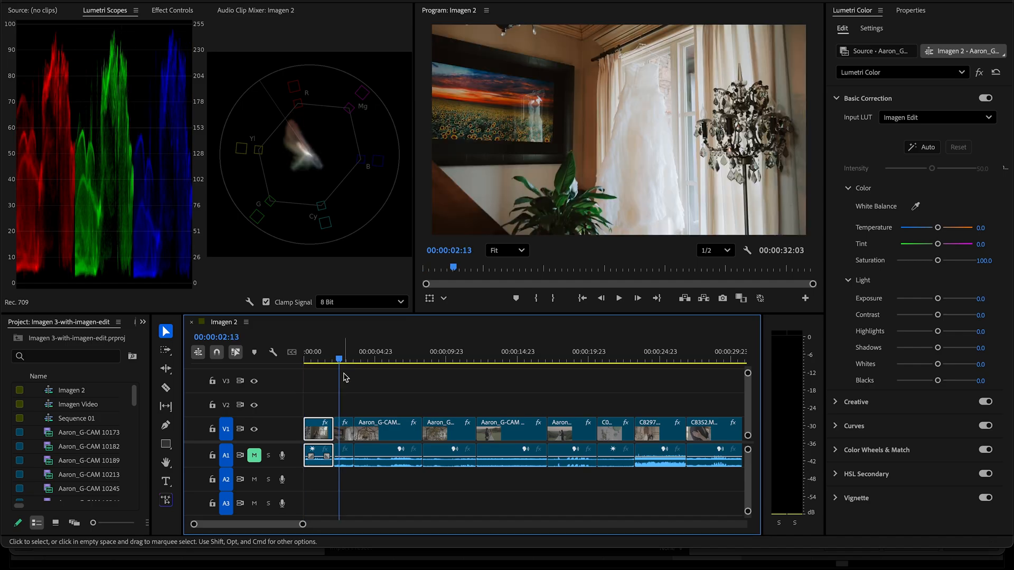
pyautogui.click(346, 434)
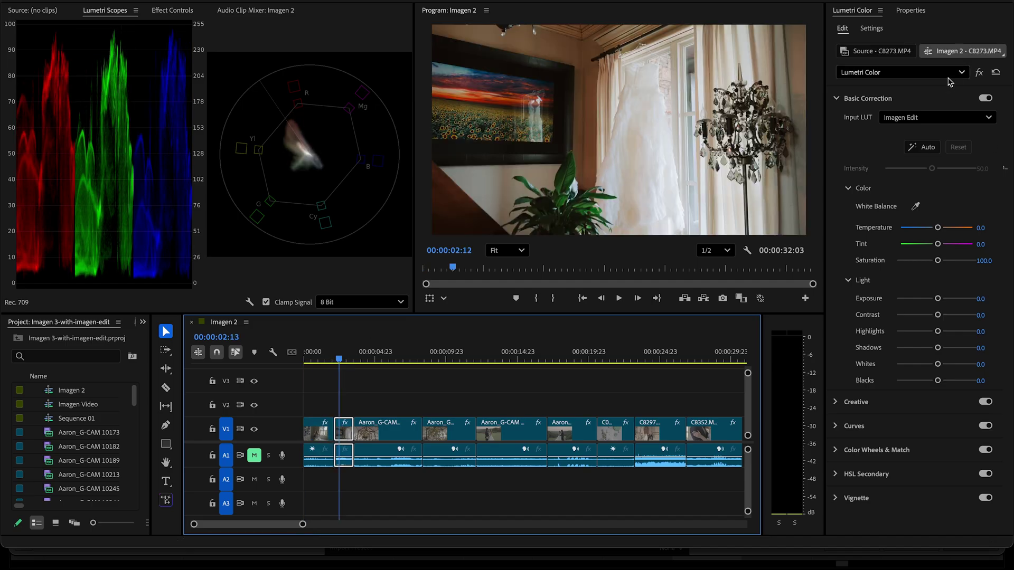
# Return to the first clip, set its Contrast to about -30.6 and reveal Color Wheels & Match
pyautogui.click(312, 358)
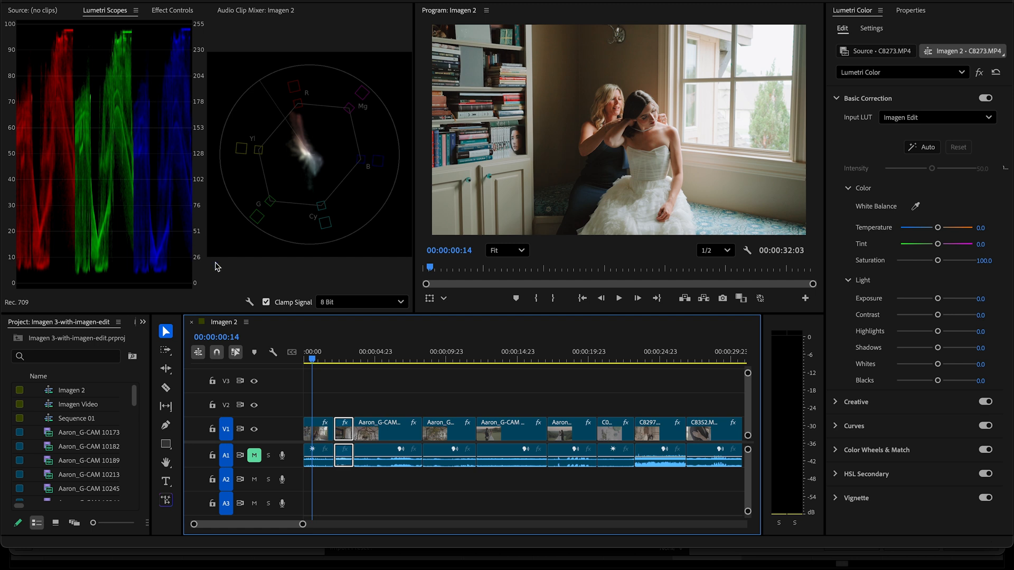
pyautogui.click(321, 429)
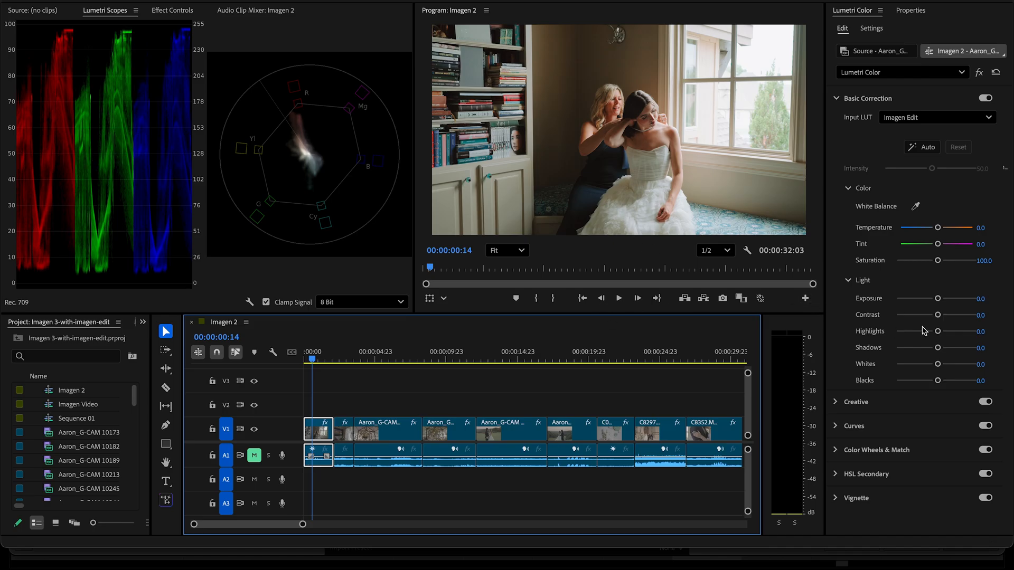
pyautogui.moveTo(938, 316); pyautogui.dragTo(925, 316)
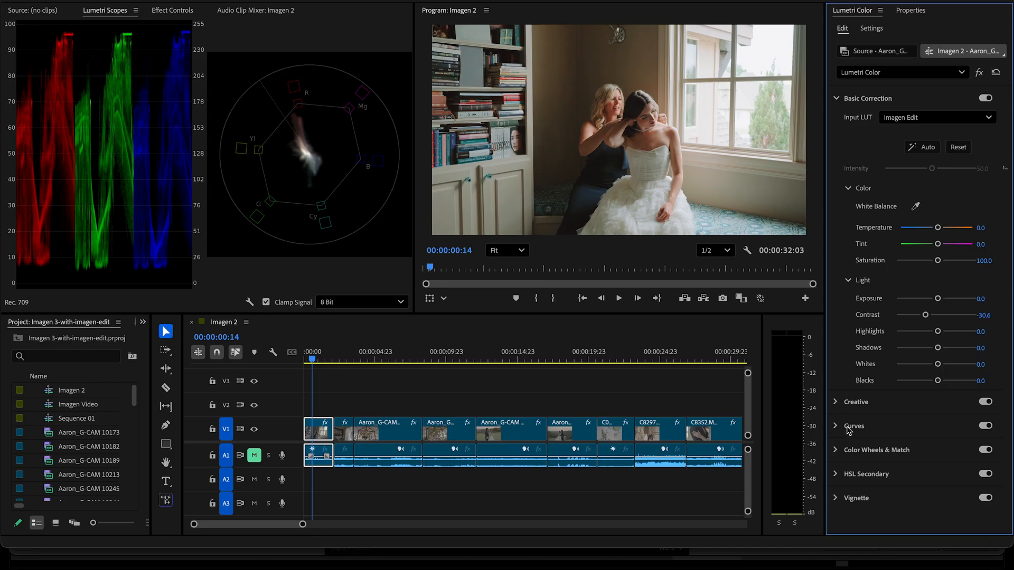
pyautogui.click(835, 451)
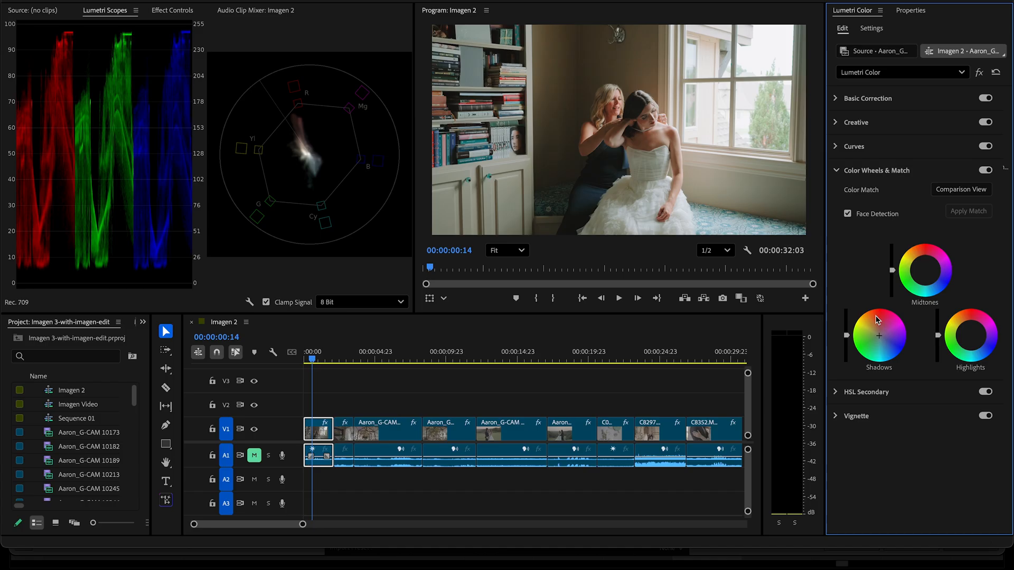
# Compare the bride clip's wheels on/off, then review the wedding dress clip's Lumetri sections and compare it too
pyautogui.click(986, 170)
pyautogui.click(339, 359)
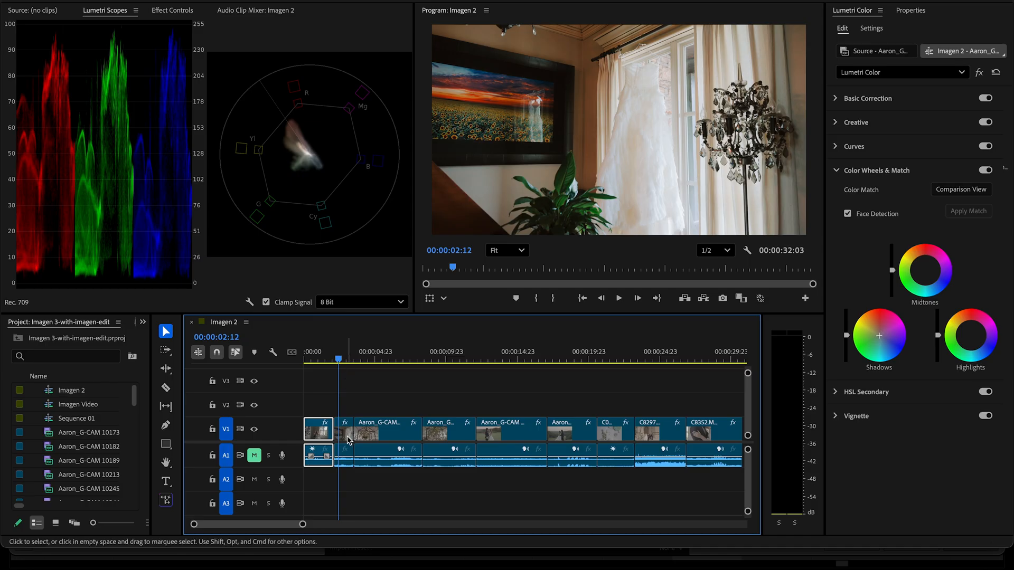
pyautogui.click(348, 439)
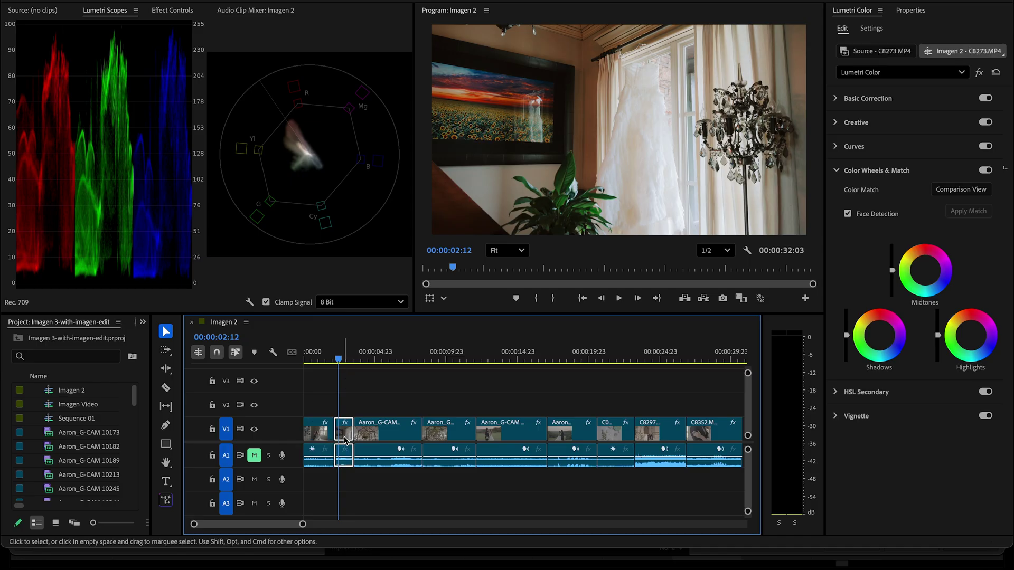
pyautogui.click(835, 124)
pyautogui.click(836, 99)
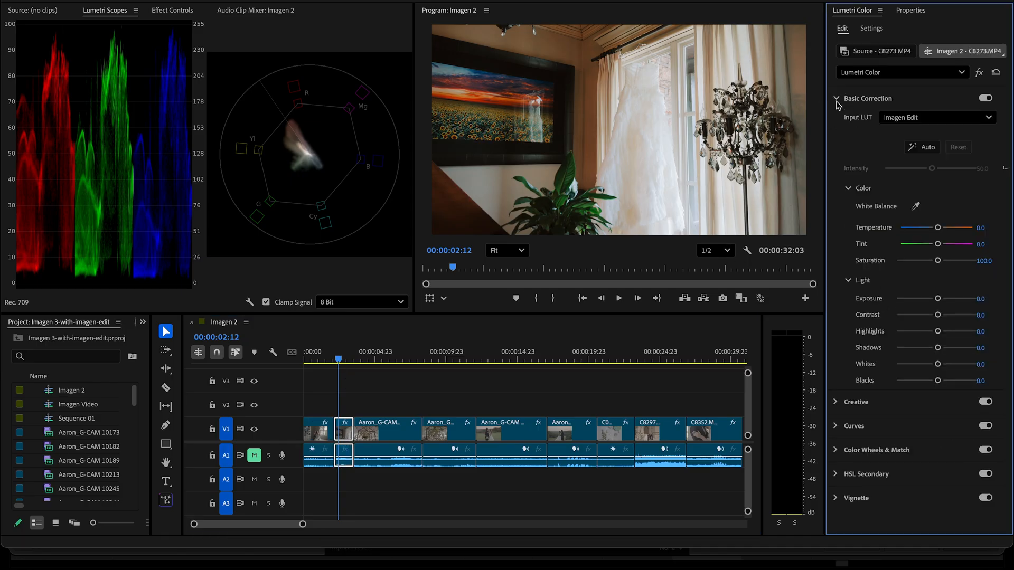
pyautogui.click(836, 451)
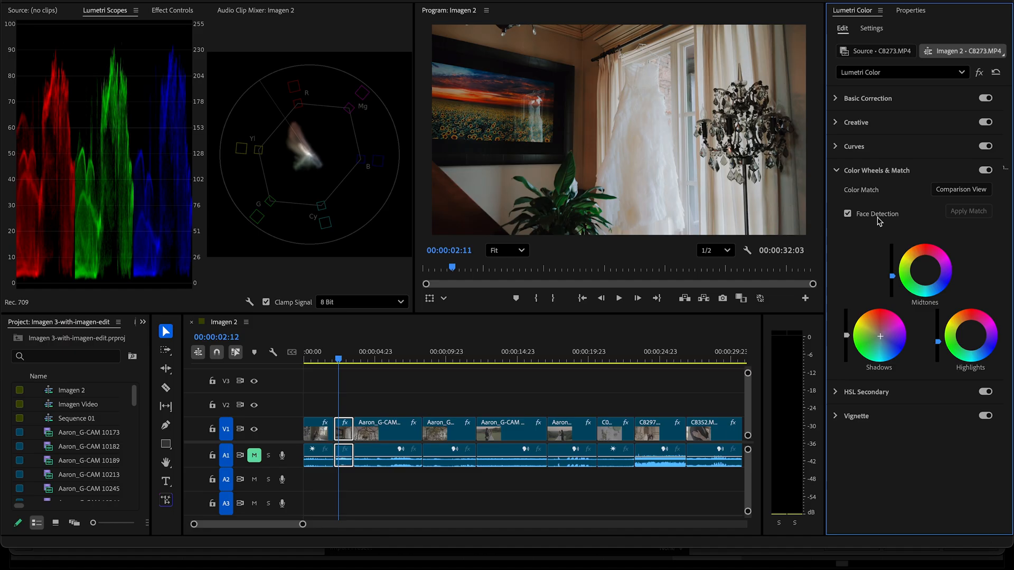
pyautogui.click(984, 169)
pyautogui.click(985, 170)
# Grade the reception hall clip's shadow level and tint, highlight and midtone colour, comparing wheels off and on
pyautogui.click(369, 356)
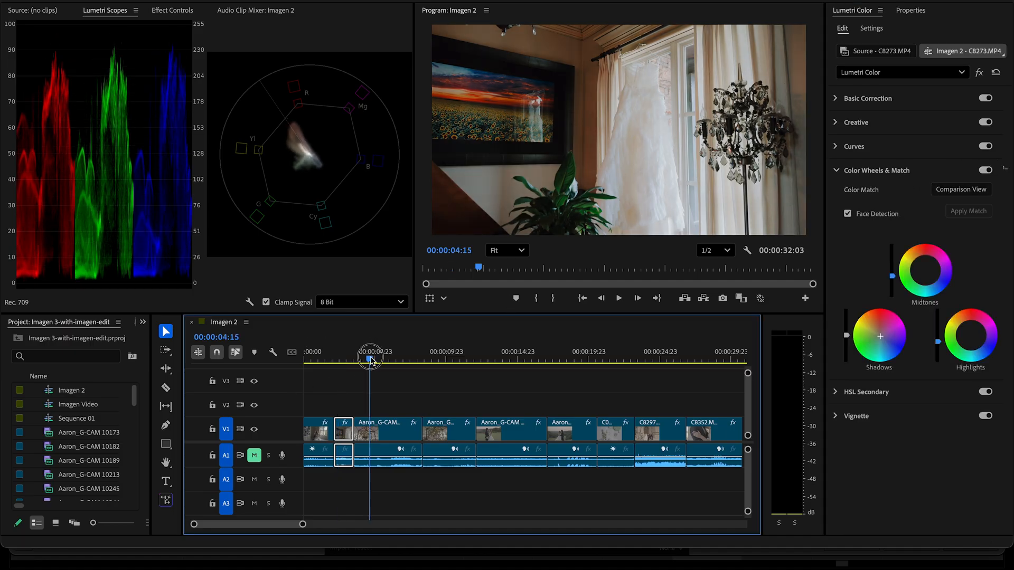
pyautogui.press('space')
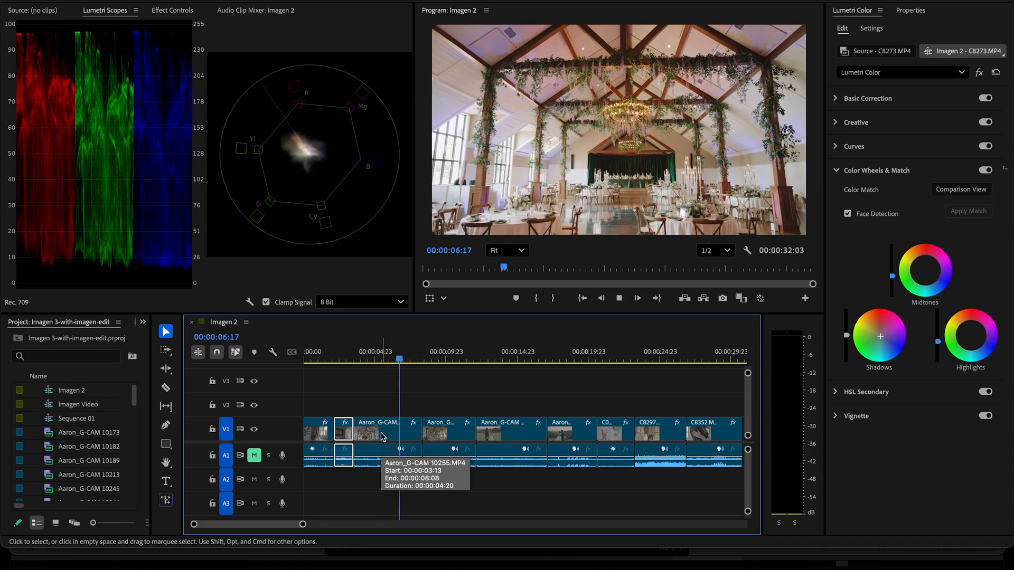
pyautogui.press('space')
pyautogui.click(377, 434)
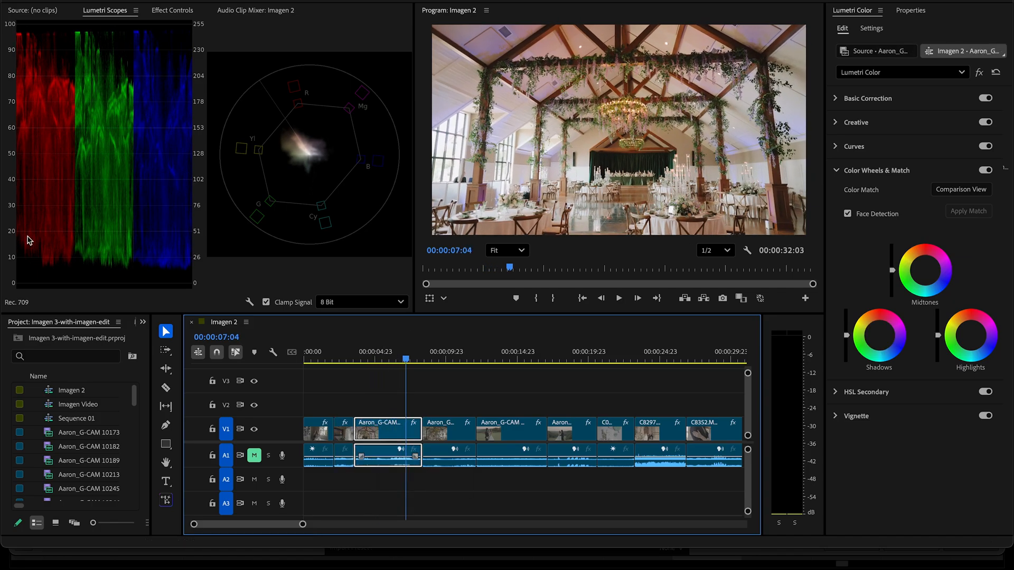
pyautogui.click(845, 339)
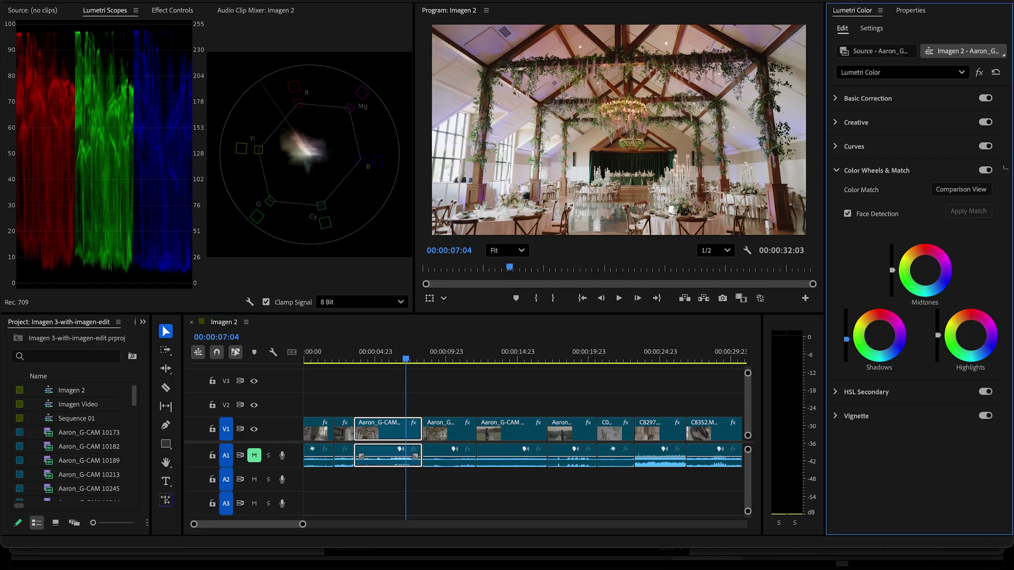
pyautogui.click(880, 335)
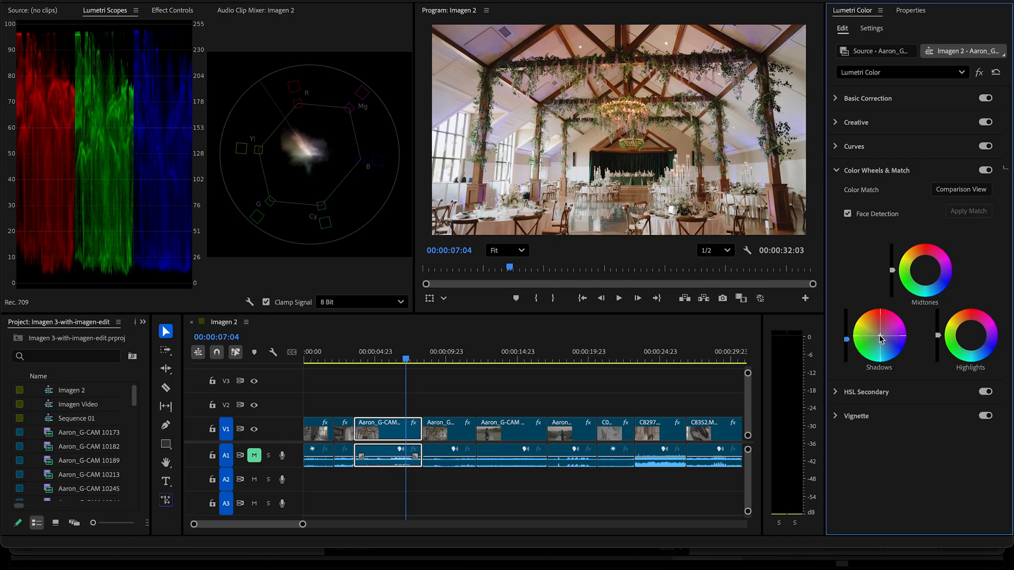
pyautogui.click(985, 170)
pyautogui.click(986, 170)
pyautogui.click(972, 337)
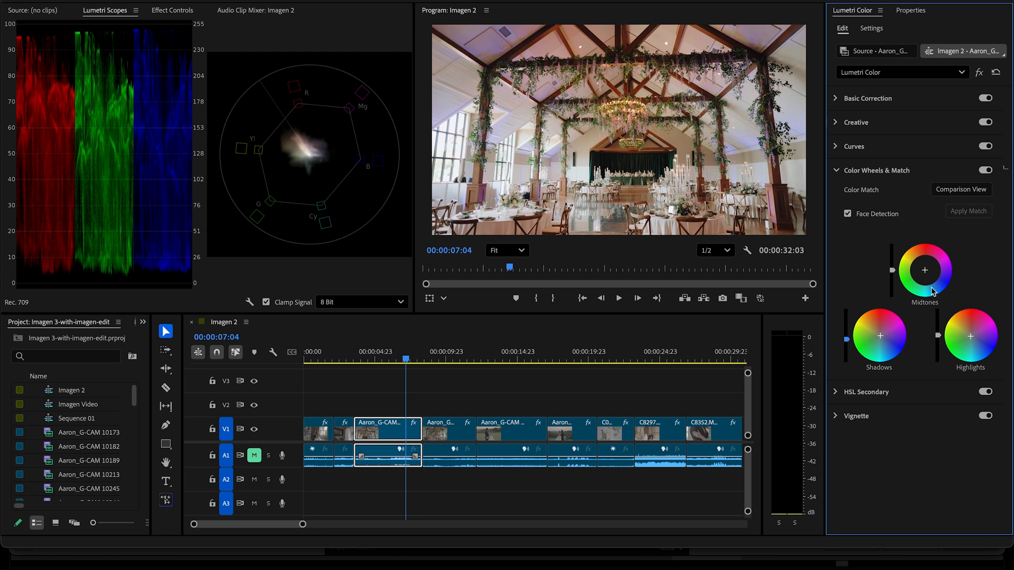
pyautogui.click(925, 273)
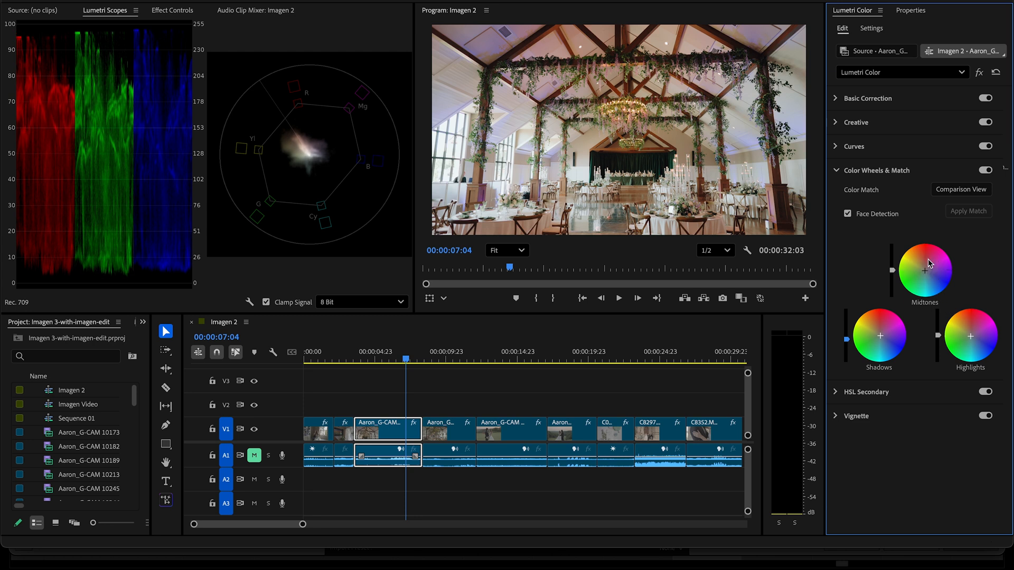
pyautogui.click(992, 171)
# Lower the shadows on the second reception hall clip and compare it against the uncorrected look
pyautogui.moveTo(443, 357)
pyautogui.mouseDown()
pyautogui.moveTo(460, 358)
pyautogui.moveTo(444, 358)
pyautogui.mouseUp()
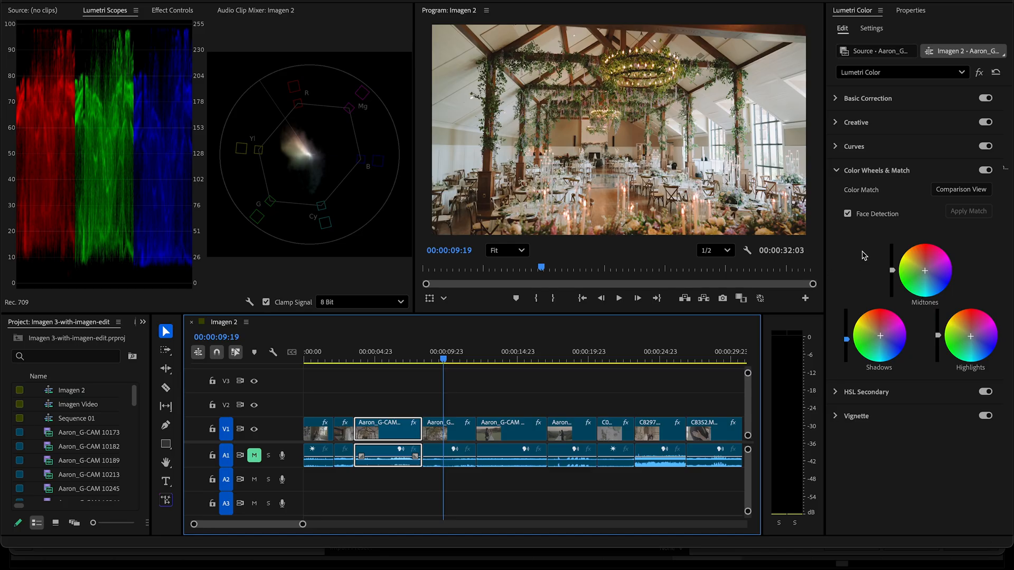
pyautogui.click(846, 343)
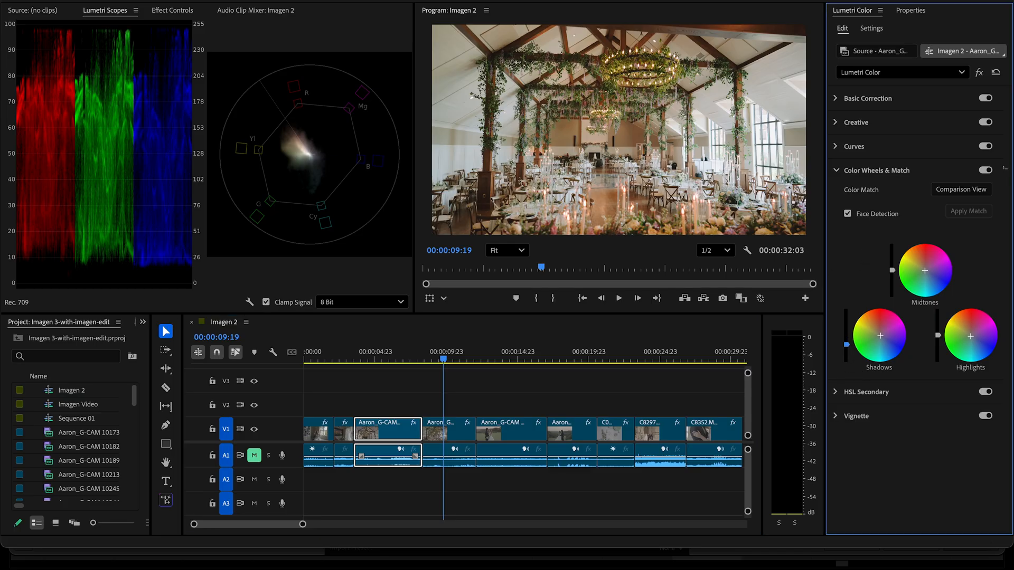
pyautogui.click(446, 432)
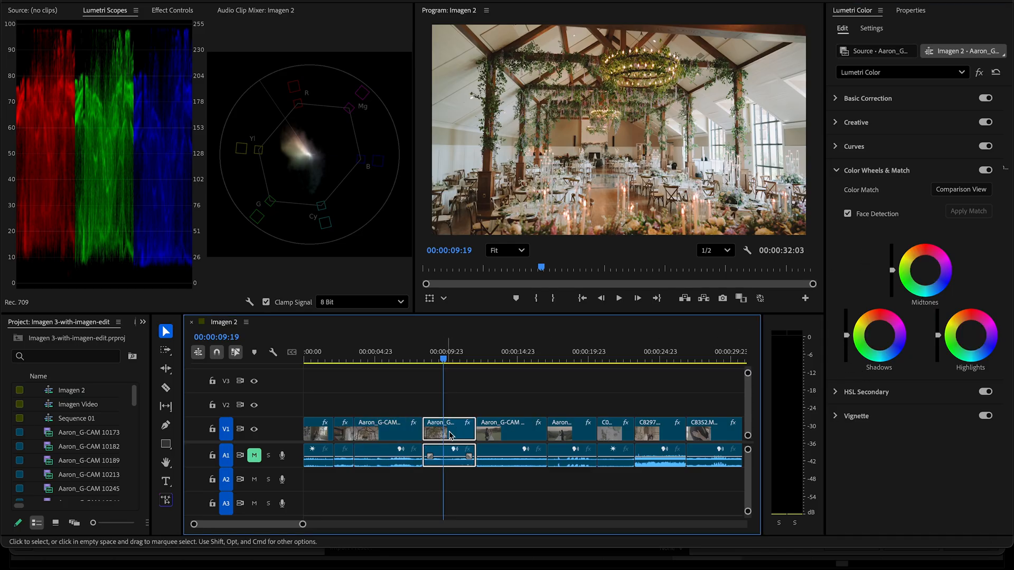
pyautogui.moveTo(847, 338); pyautogui.dragTo(847, 342)
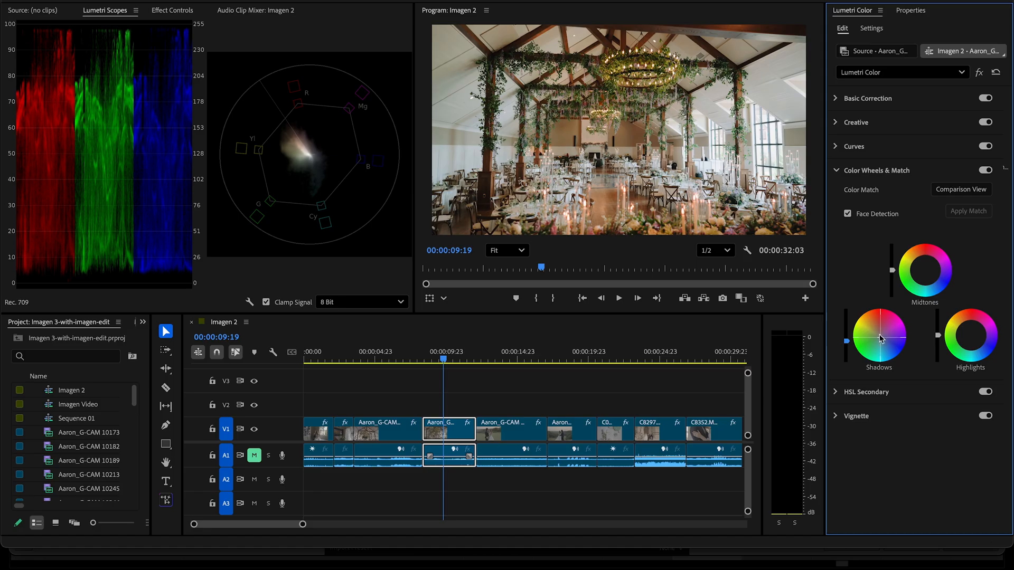
pyautogui.click(985, 170)
pyautogui.moveTo(444, 358); pyautogui.dragTo(561, 358)
# Darken the midtones and brighten the highlights of the hillside couple clip, comparing and previewing the grade
pyautogui.click(511, 432)
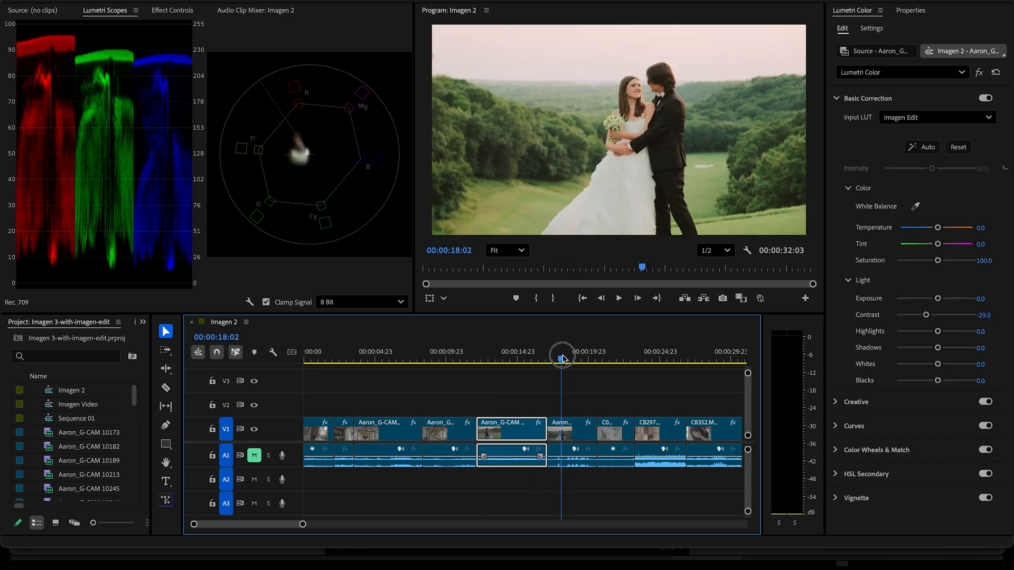
pyautogui.click(565, 435)
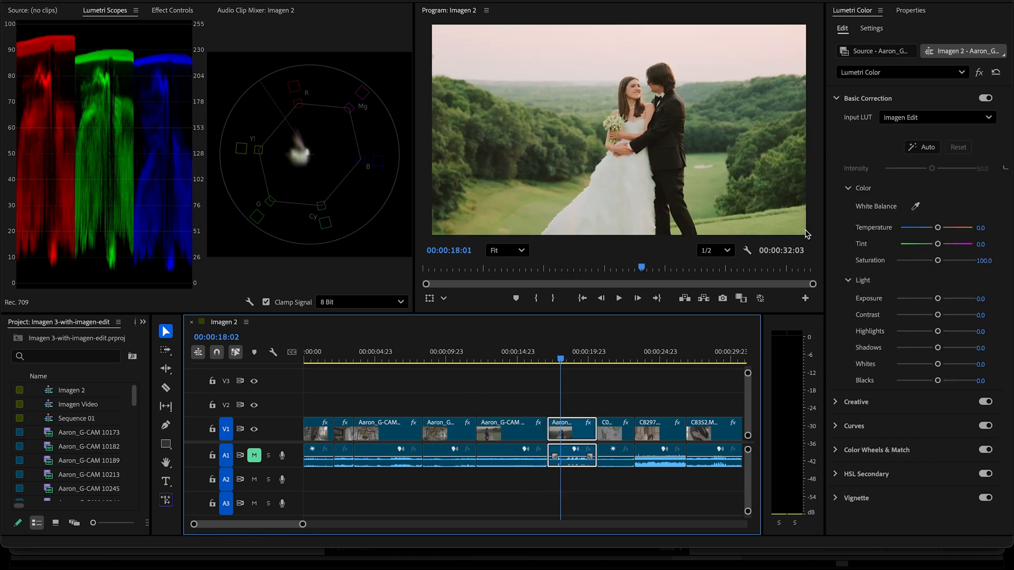
pyautogui.click(836, 450)
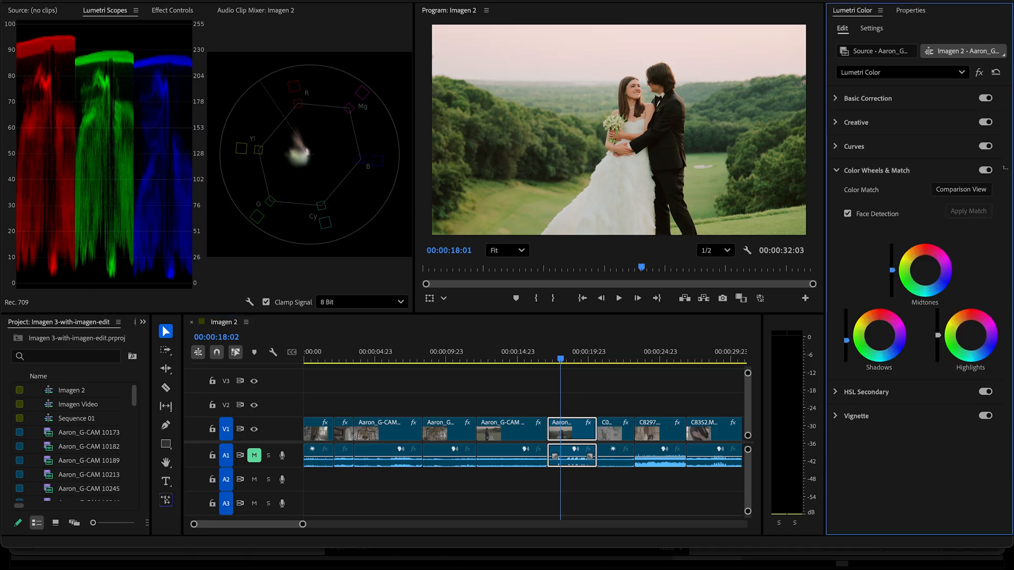
pyautogui.moveTo(892, 270); pyautogui.dragTo(892, 276)
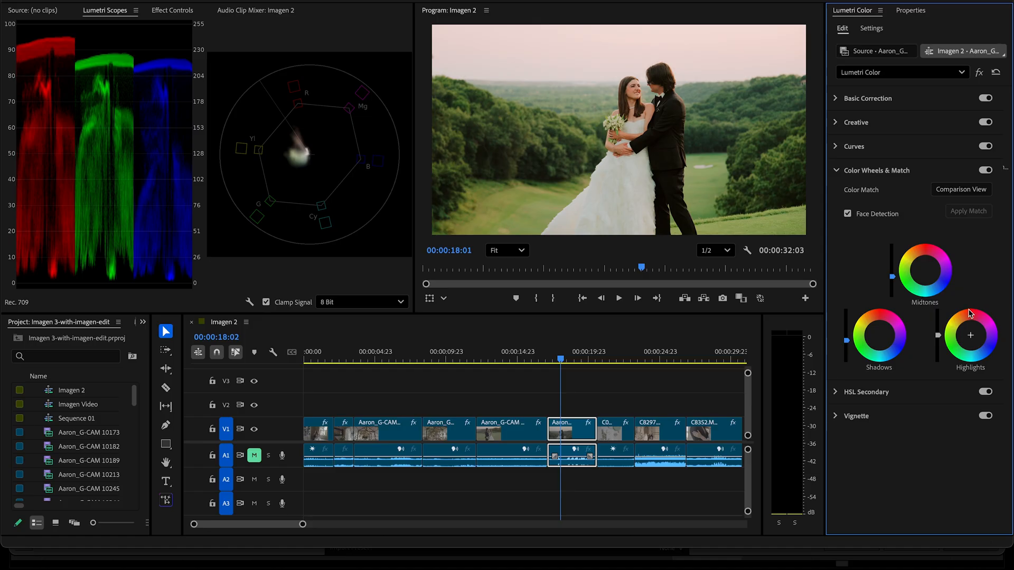
pyautogui.moveTo(940, 337); pyautogui.dragTo(938, 333)
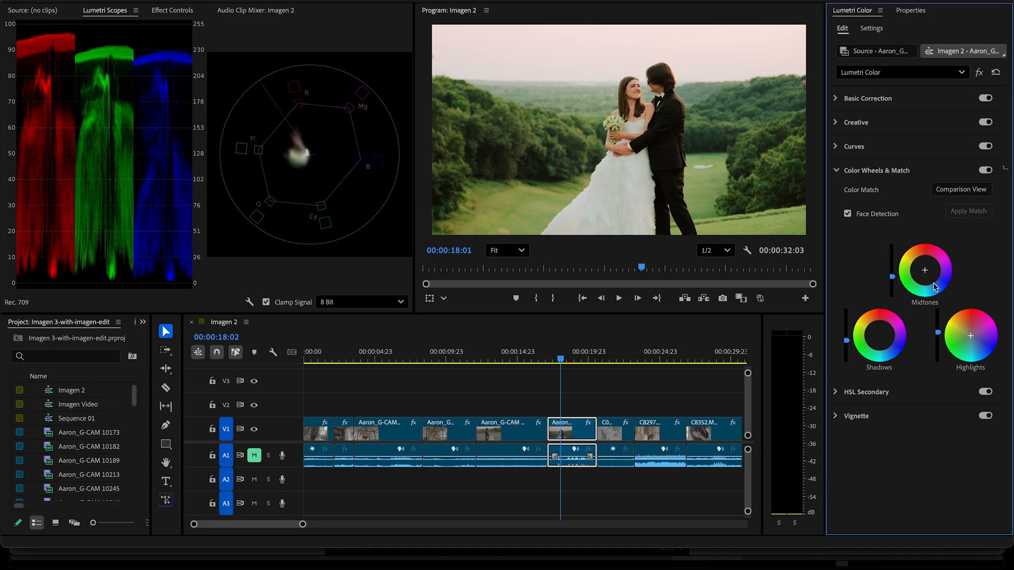
pyautogui.click(986, 171)
pyautogui.press('space')
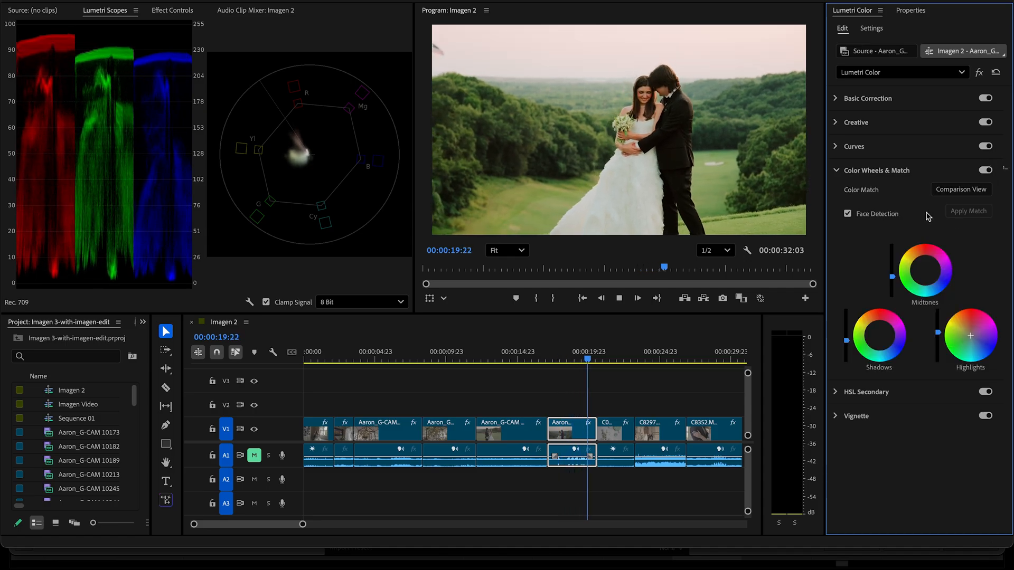
pyautogui.press('space')
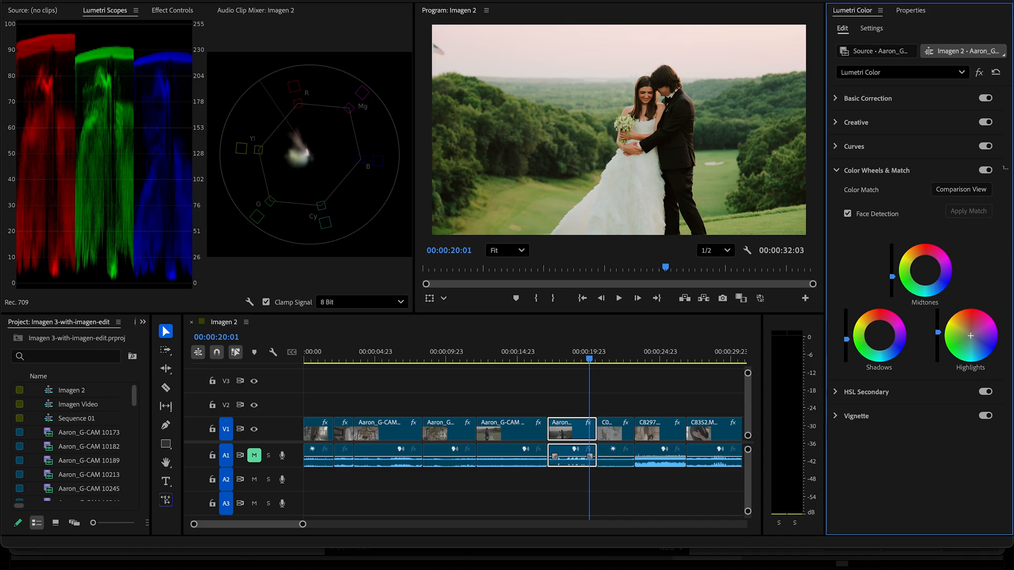
# Lift the clip's Basic Correction Shadows to 19.4 and trim 16 frames off its end, shortening the sequence to 31:11
pyautogui.click(835, 98)
pyautogui.moveTo(941, 351); pyautogui.dragTo(944, 351)
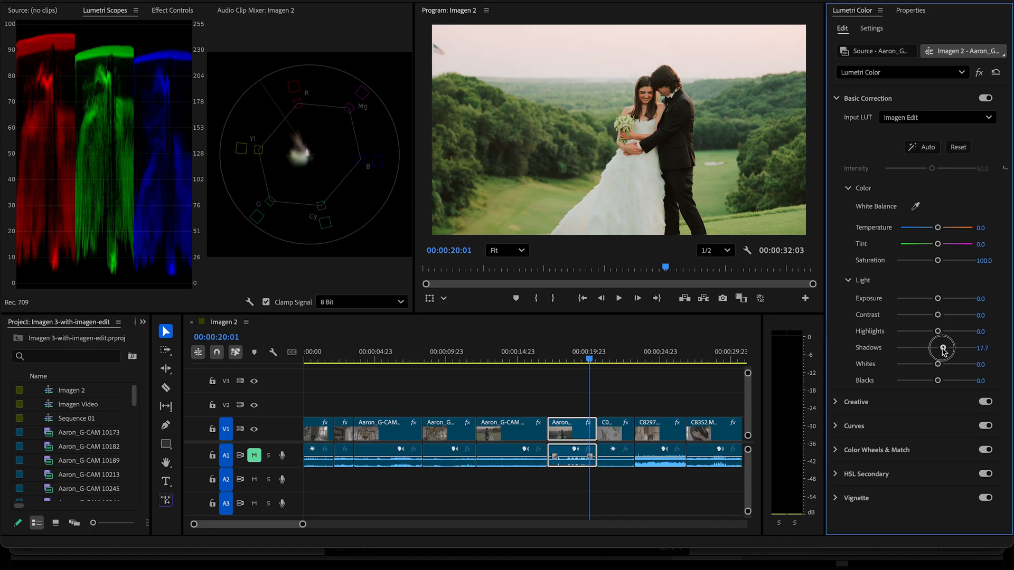
pyautogui.press('space')
pyautogui.press('space')
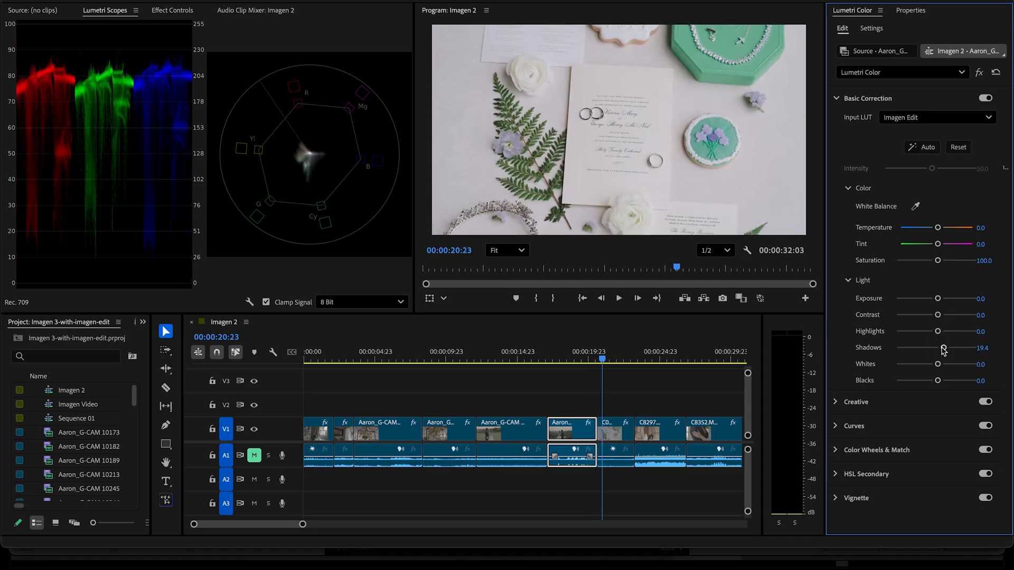
pyautogui.click(591, 361)
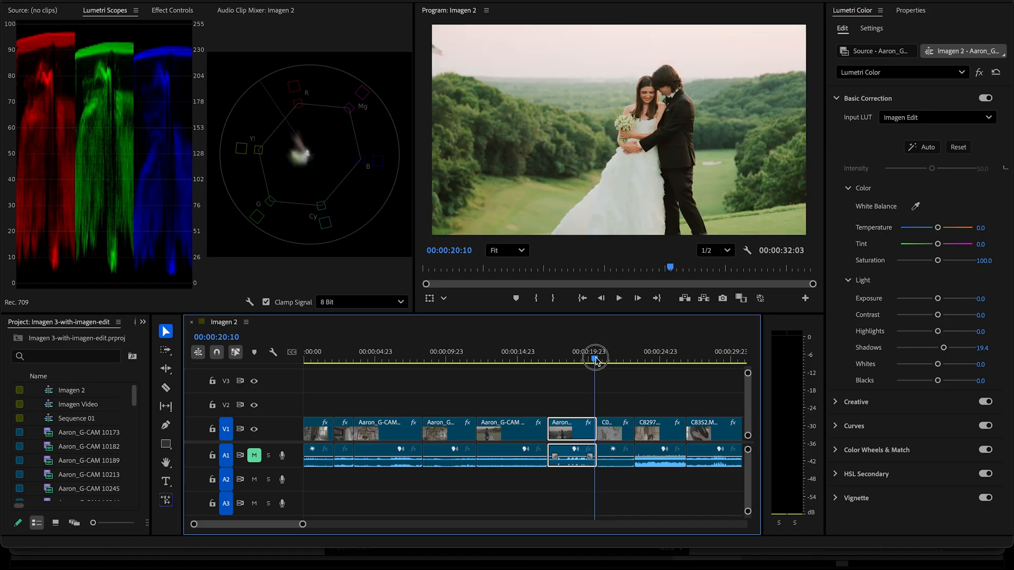
pyautogui.moveTo(596, 424); pyautogui.dragTo(586, 421)
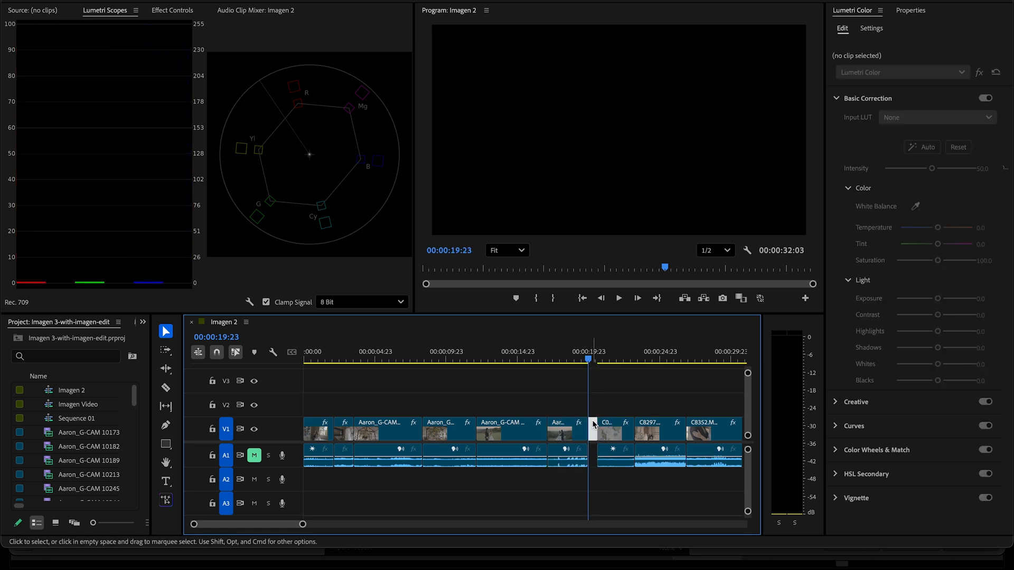
pyautogui.press('space')
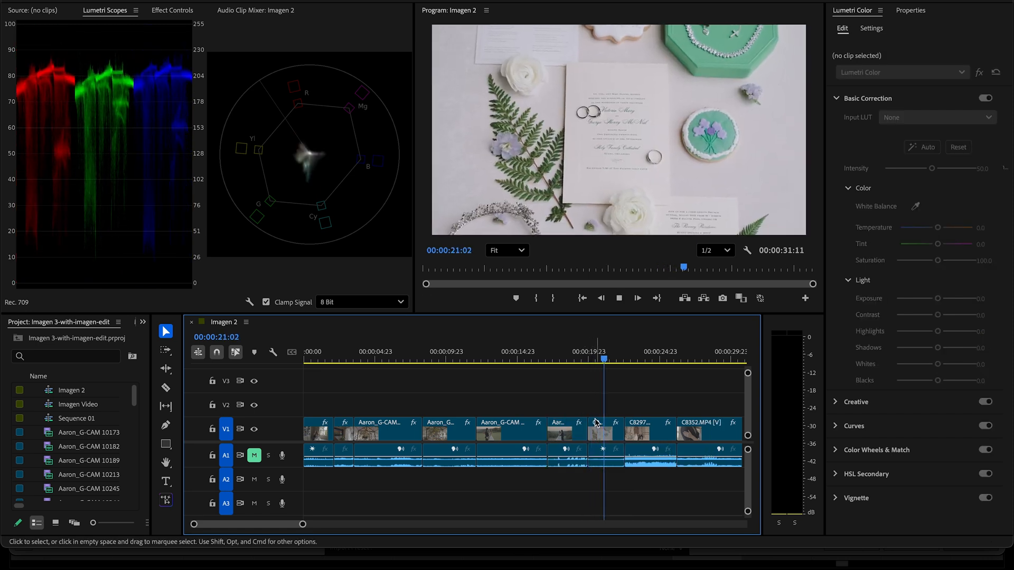
pyautogui.press('space')
pyautogui.moveTo(621, 368); pyautogui.dragTo(599, 360)
# On C0010 lower Shadows and Midtones, raise Highlights twice, compare wheels off/on and play it back
pyautogui.click(610, 438)
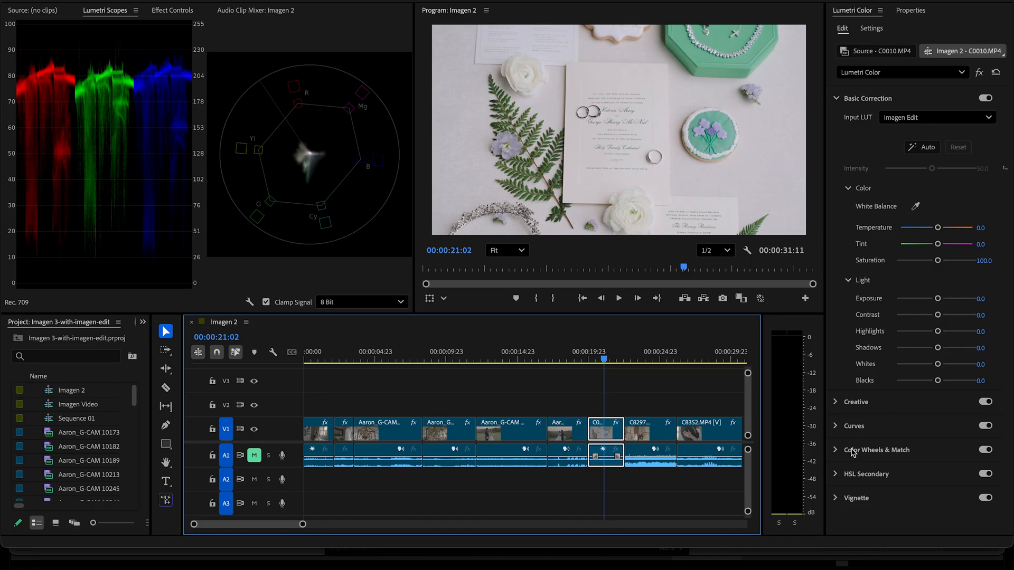
pyautogui.click(836, 450)
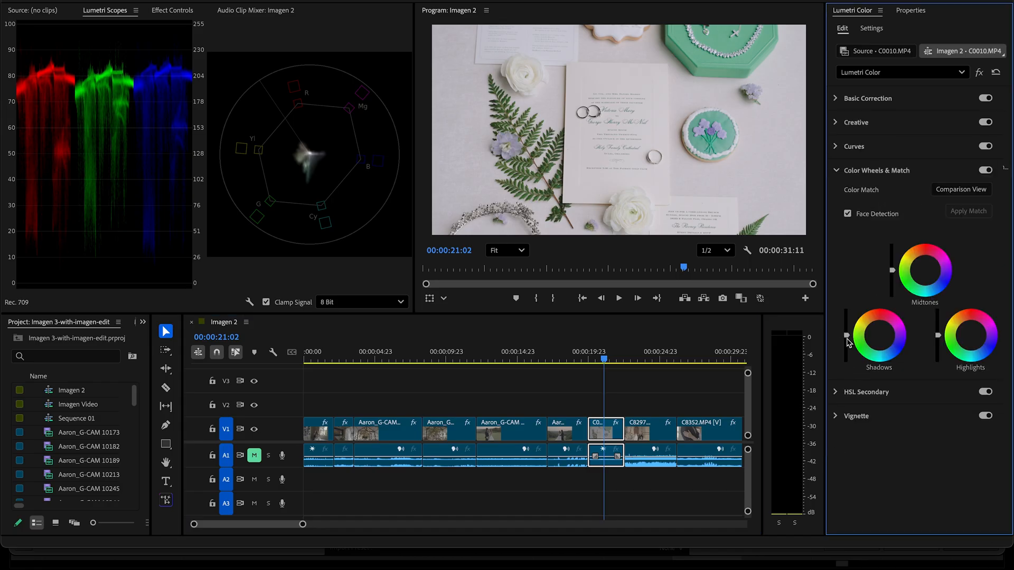
pyautogui.moveTo(848, 342); pyautogui.dragTo(847, 344)
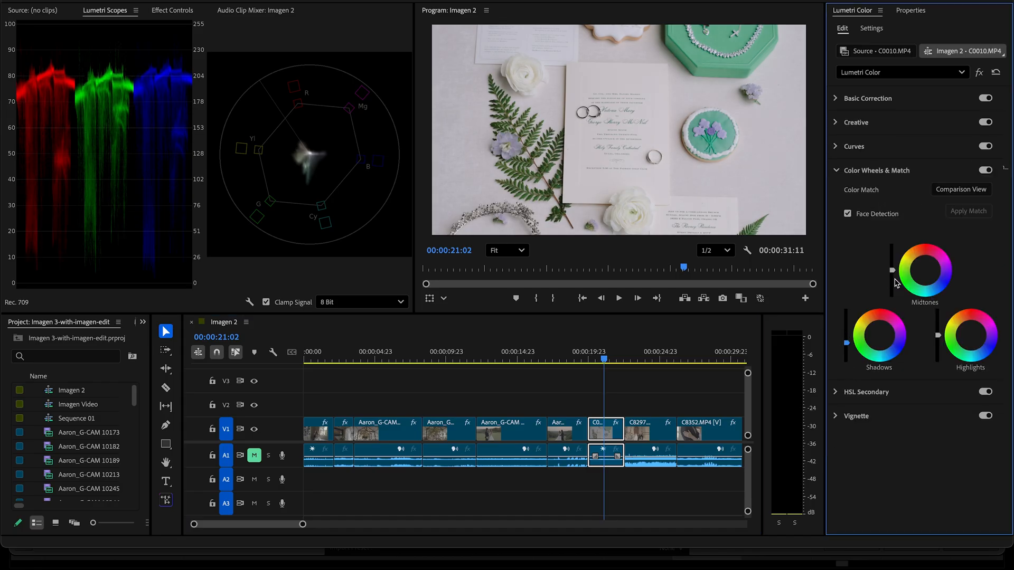
pyautogui.moveTo(893, 270); pyautogui.dragTo(894, 275)
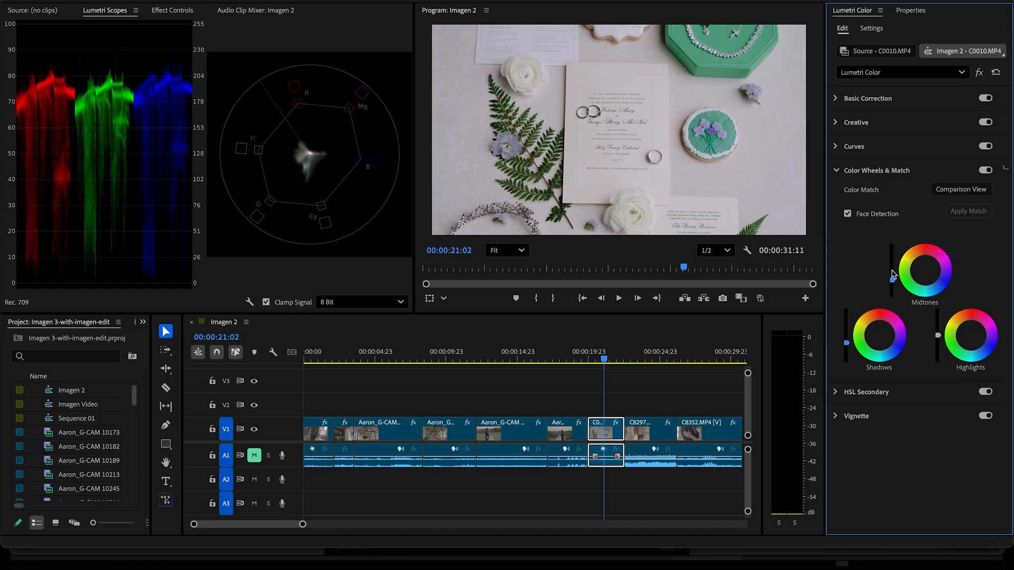
pyautogui.moveTo(938, 337); pyautogui.dragTo(938, 326)
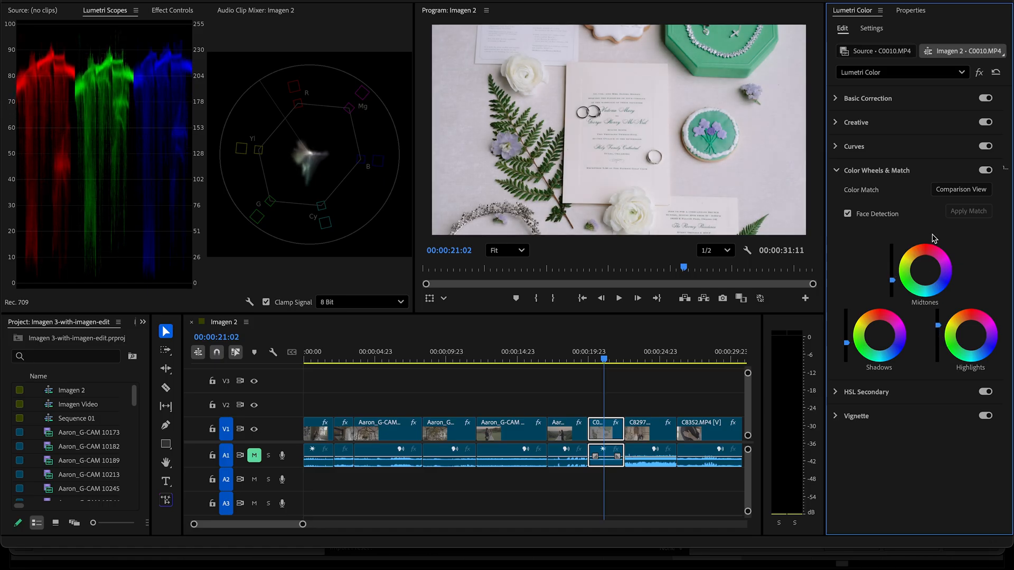
pyautogui.click(986, 170)
pyautogui.moveTo(939, 330); pyautogui.dragTo(939, 329)
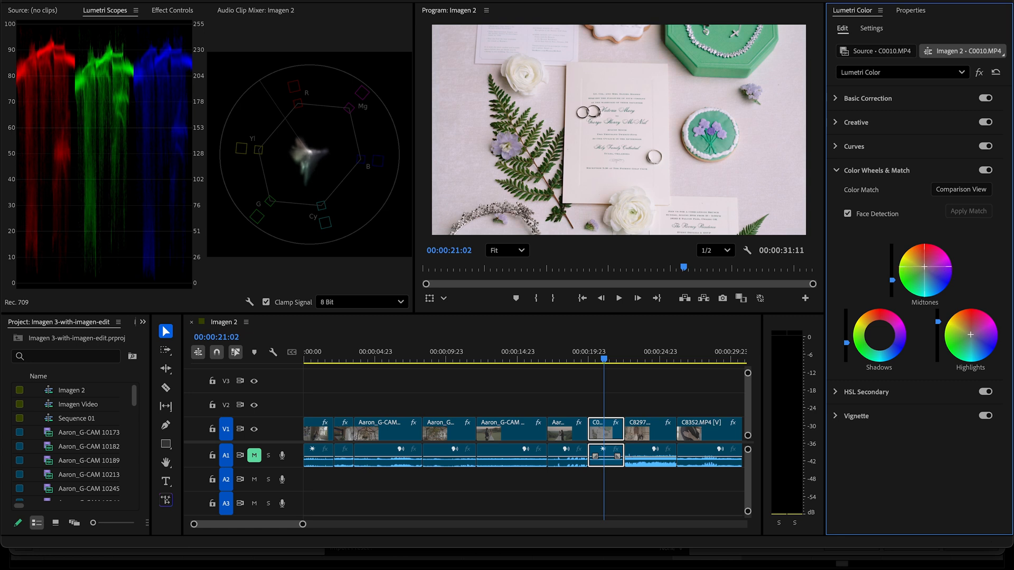
pyautogui.click(986, 169)
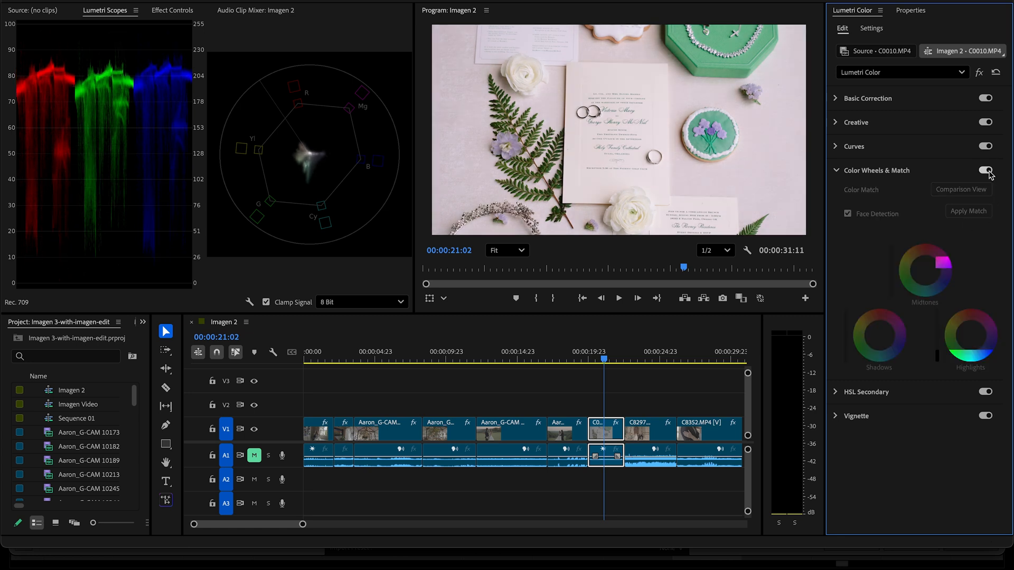
pyautogui.press('space')
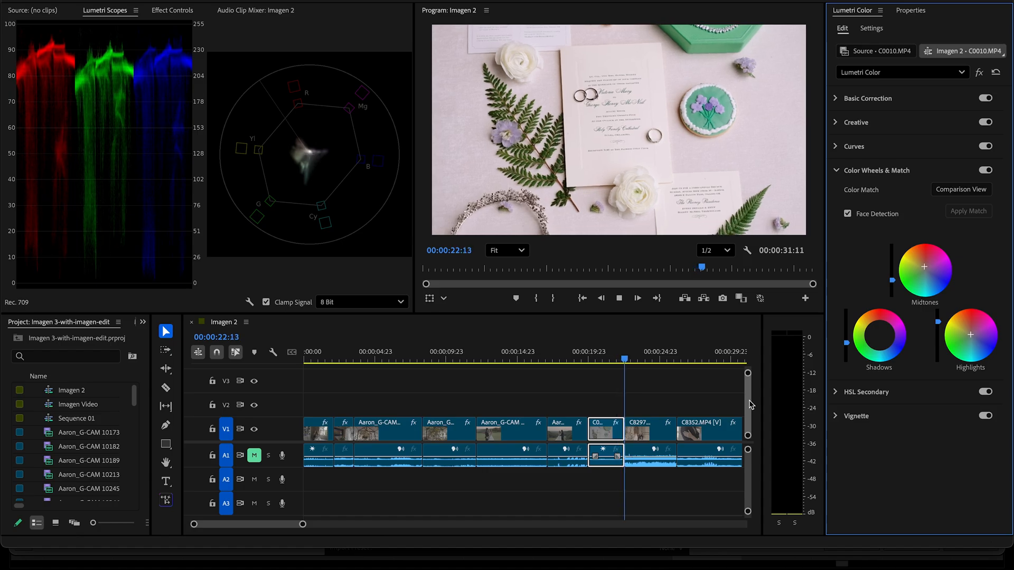
pyautogui.press('space')
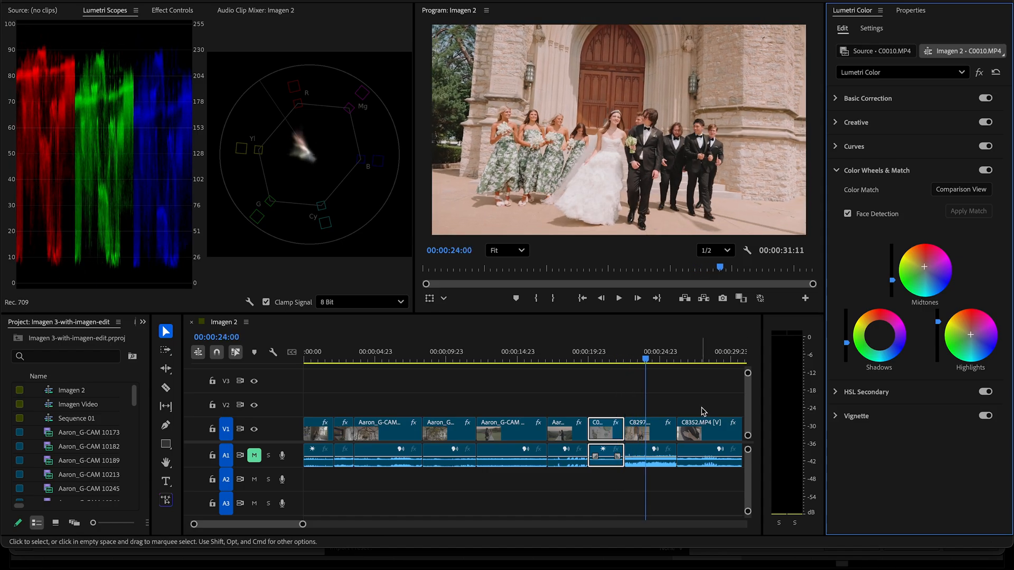
# Select C8297 and make a first pass: slight highlight tint shift, lower highlights, raise midtones
pyautogui.moveTo(641, 363); pyautogui.dragTo(653, 358)
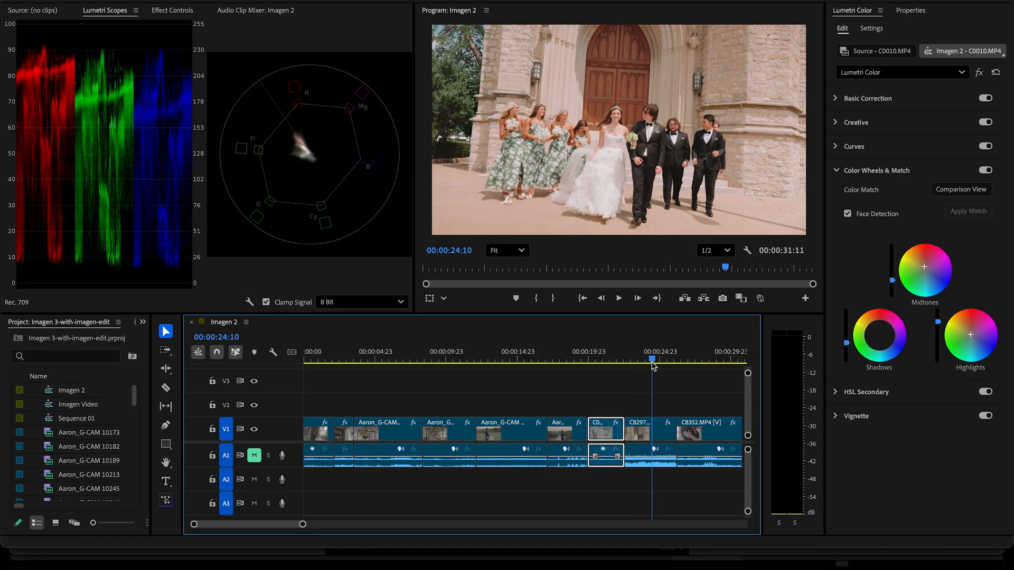
pyautogui.click(655, 435)
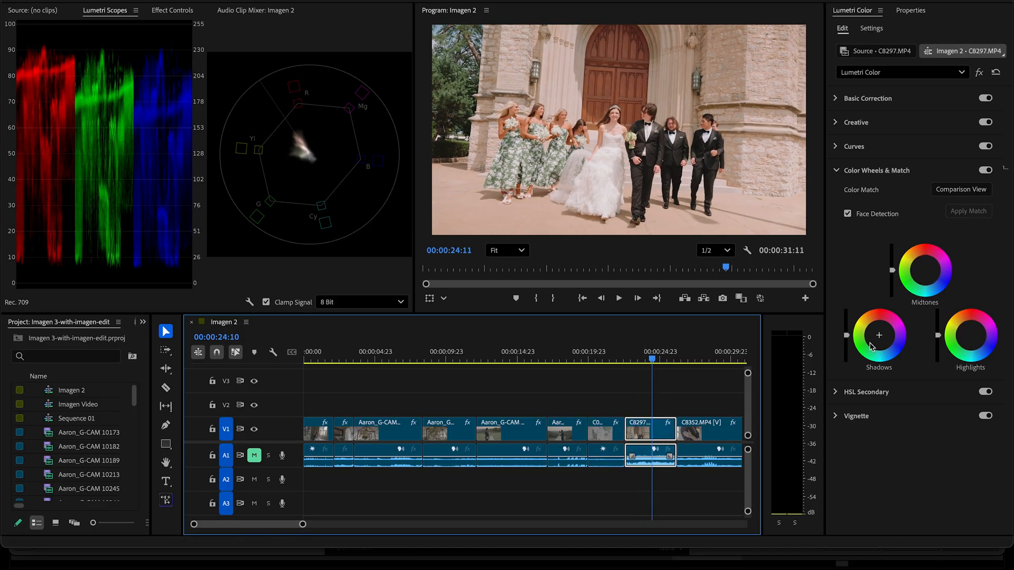
pyautogui.click(847, 339)
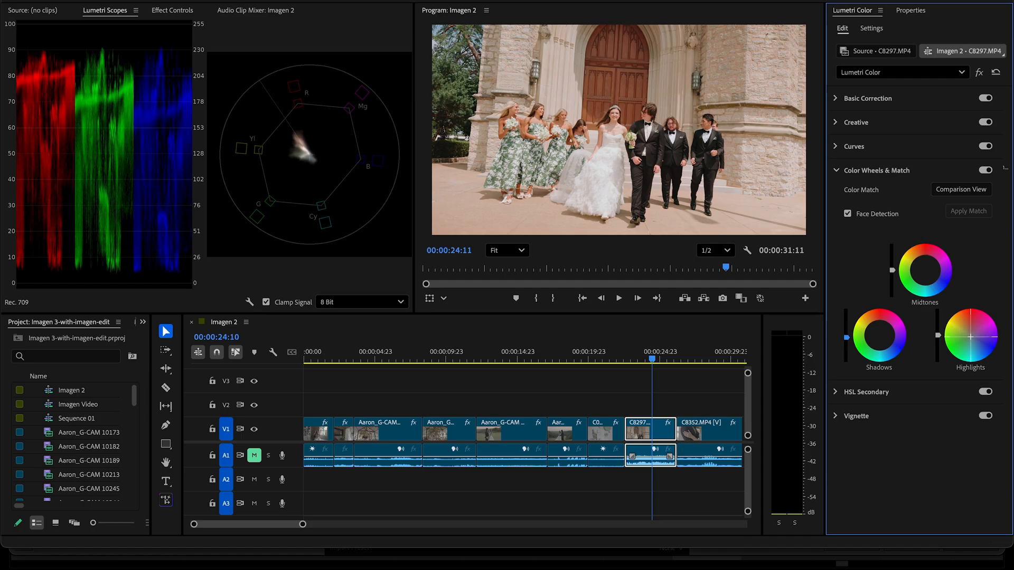
pyautogui.moveTo(970, 338); pyautogui.dragTo(973, 338)
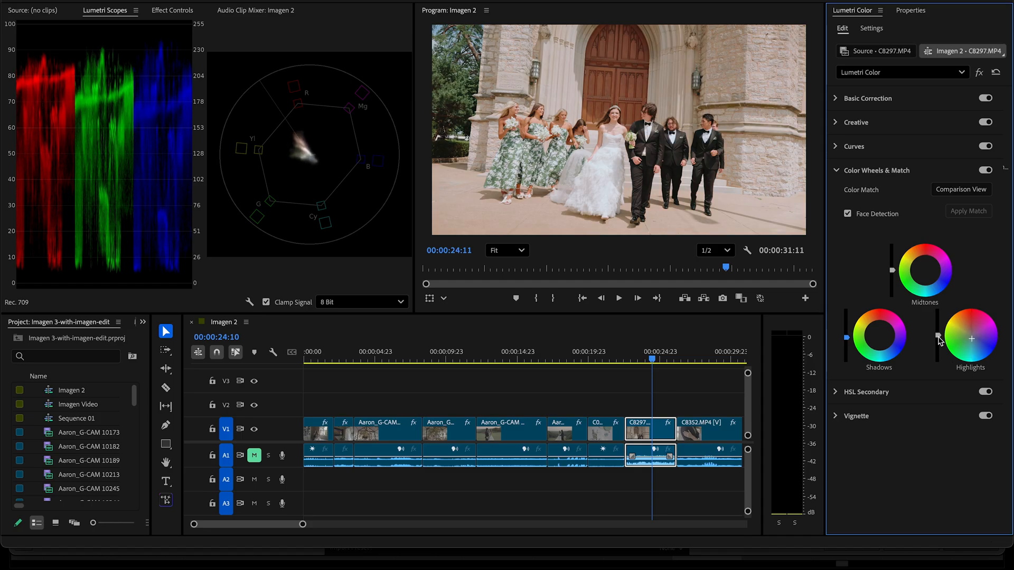
pyautogui.moveTo(938, 336); pyautogui.dragTo(938, 340)
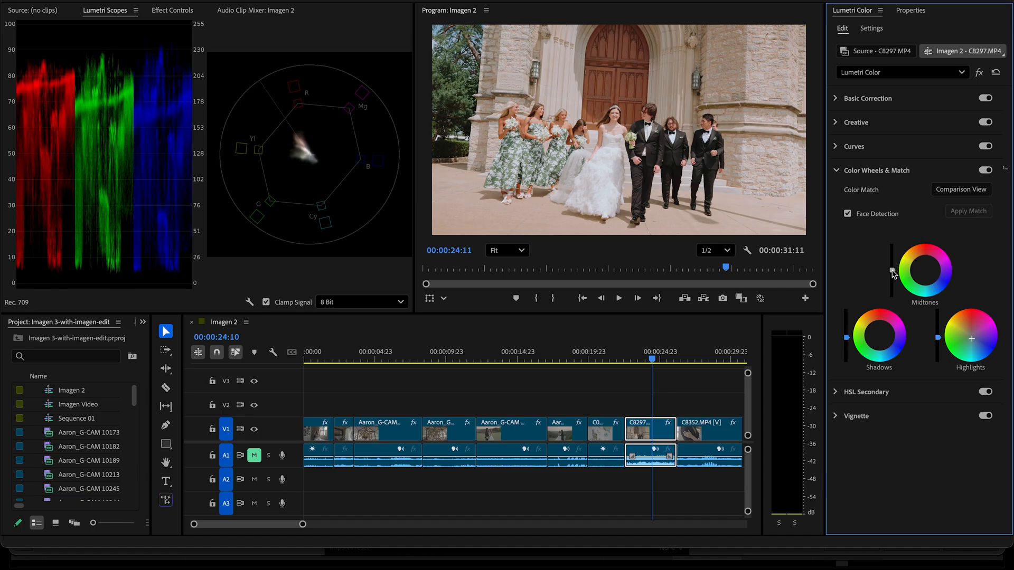
pyautogui.moveTo(893, 273); pyautogui.dragTo(892, 268)
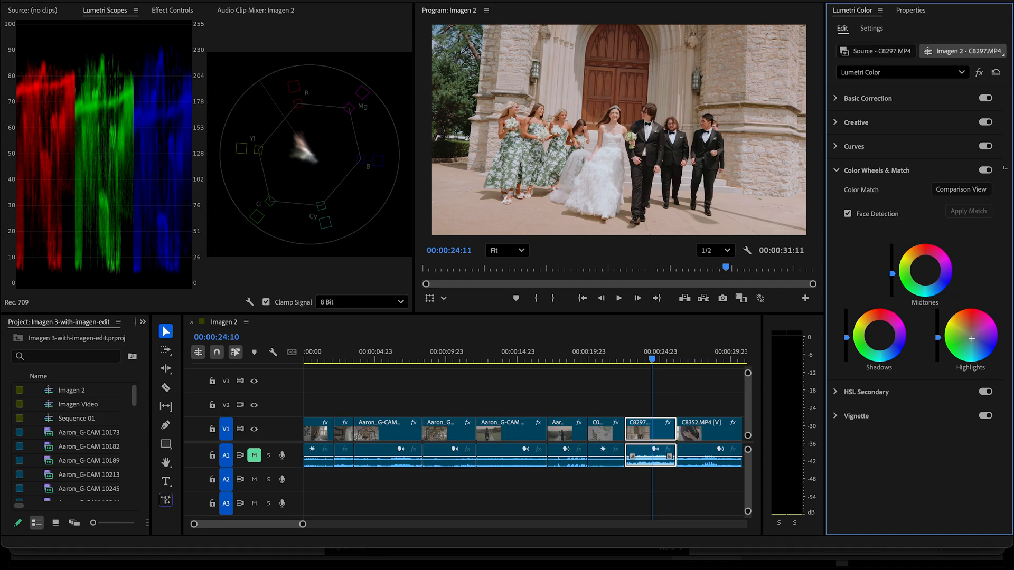
# Darken the midtones and brighten the highlights of C8297, compare the grade off and on, and play back
pyautogui.moveTo(892, 273); pyautogui.dragTo(894, 278)
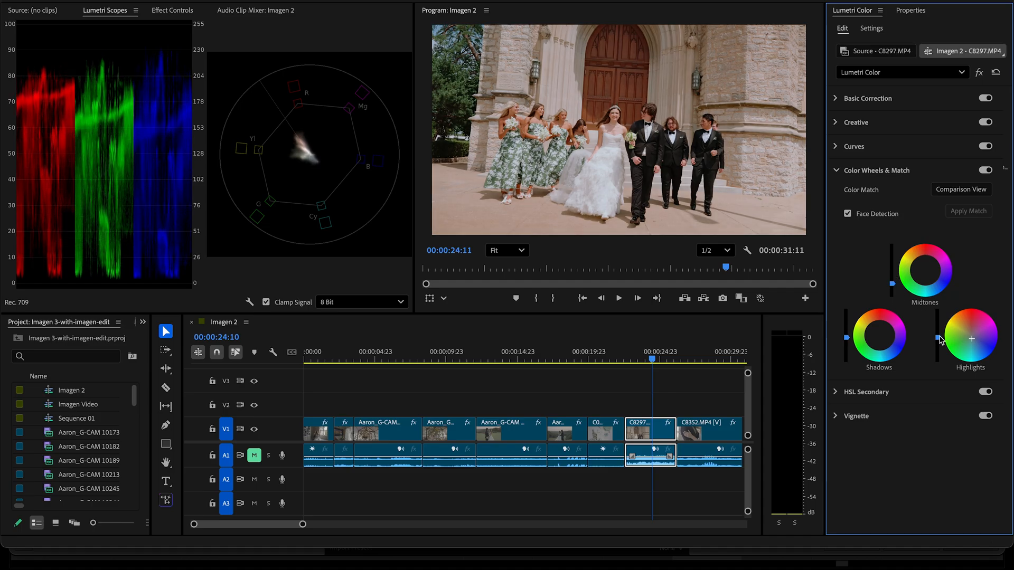
pyautogui.moveTo(939, 339); pyautogui.dragTo(938, 332)
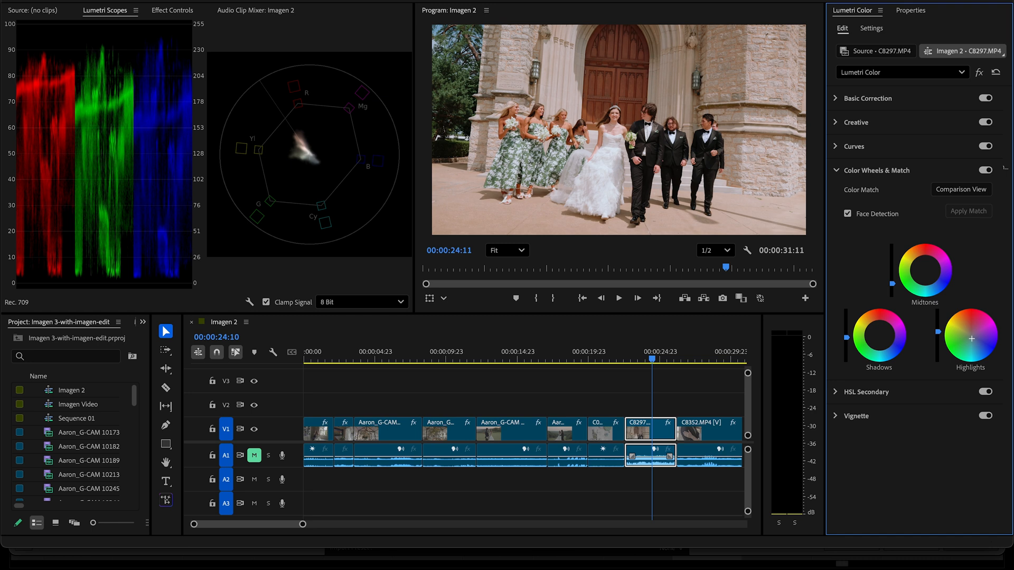
pyautogui.click(986, 171)
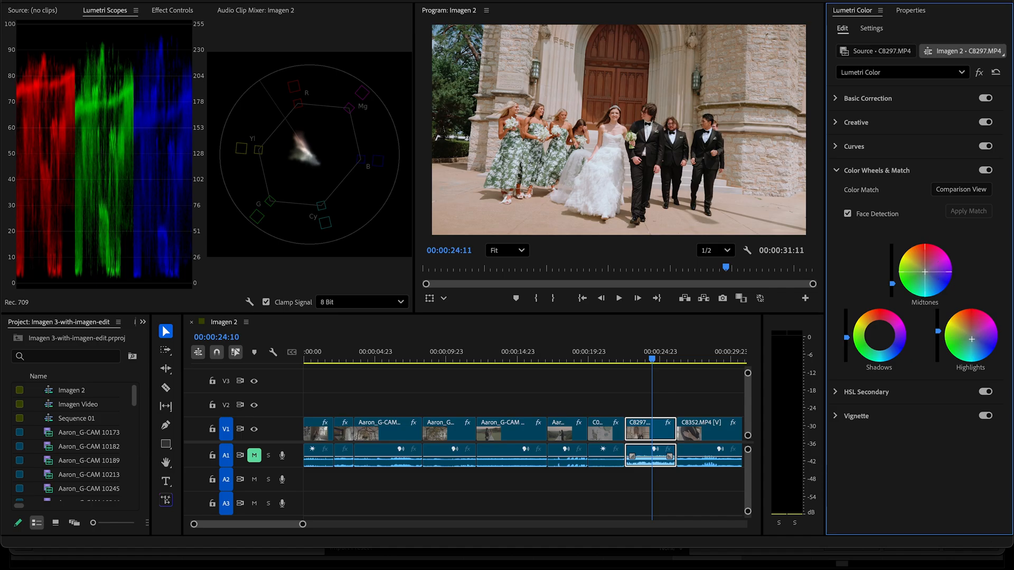
pyautogui.click(985, 170)
pyautogui.press('space')
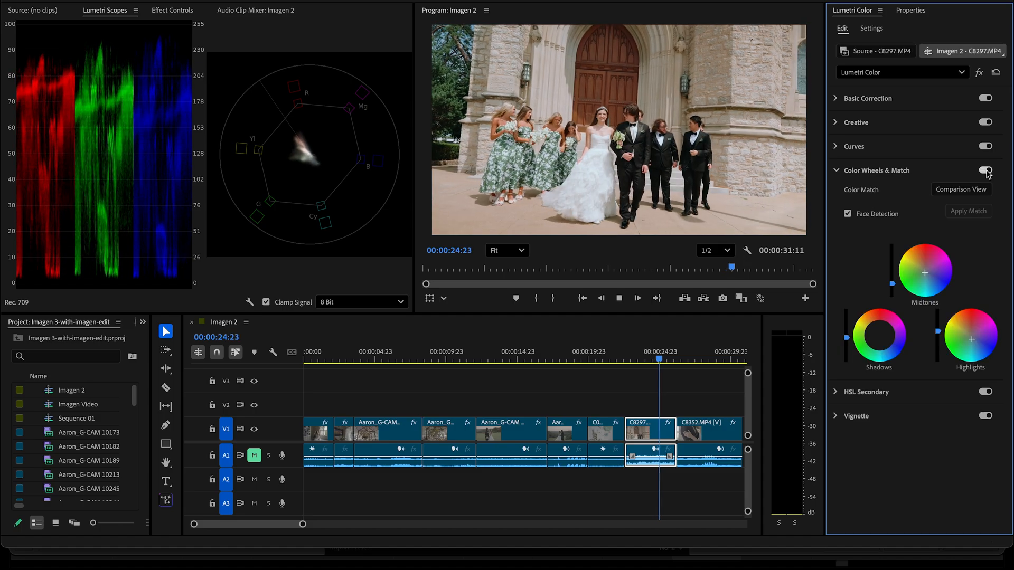
# Zoom the timeline out to fit the whole Imagen 2 sequence and scrub toward its end
pyautogui.press('-')
pyautogui.press('-')
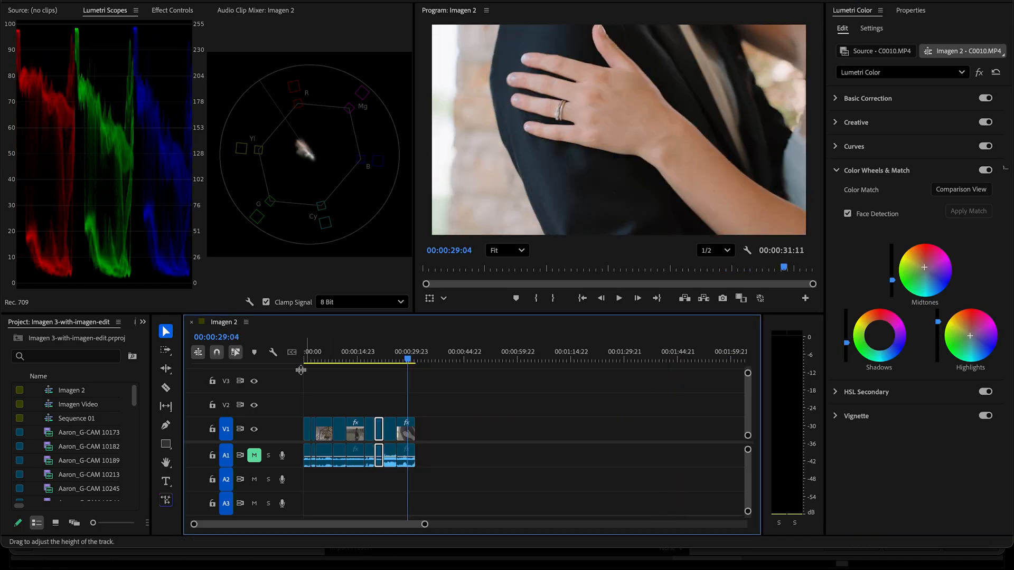
pyautogui.moveTo(313, 358); pyautogui.dragTo(412, 365)
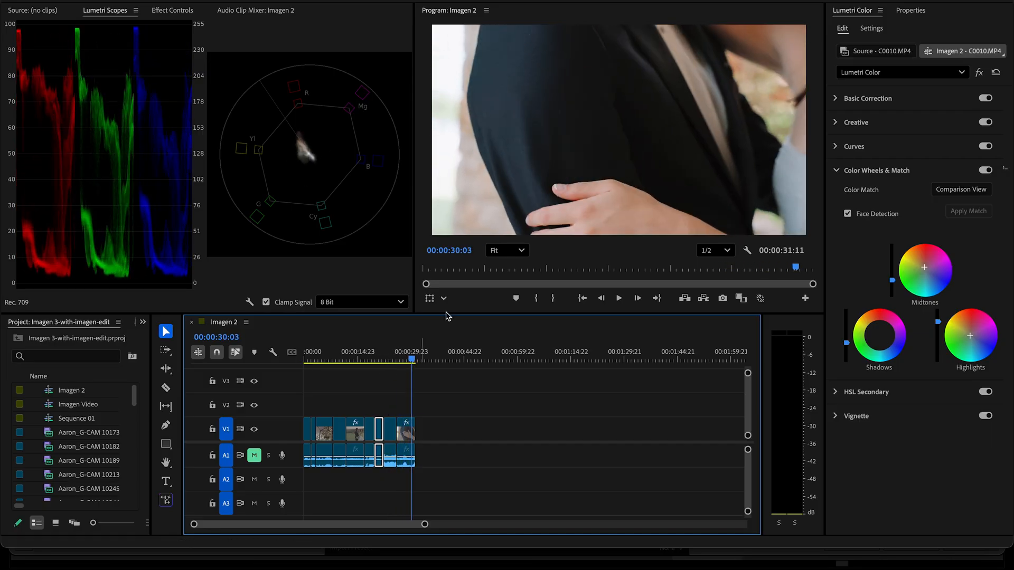